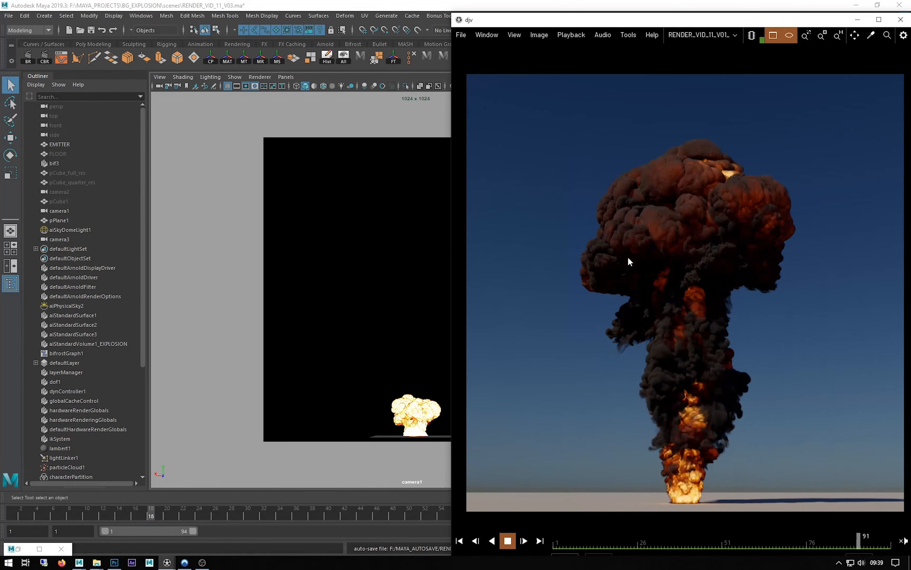
# - Stop the explosion render playback and show the aero_adaptivity node's parameters in the Bifrost Graph Editor
pyautogui.click(508, 545)
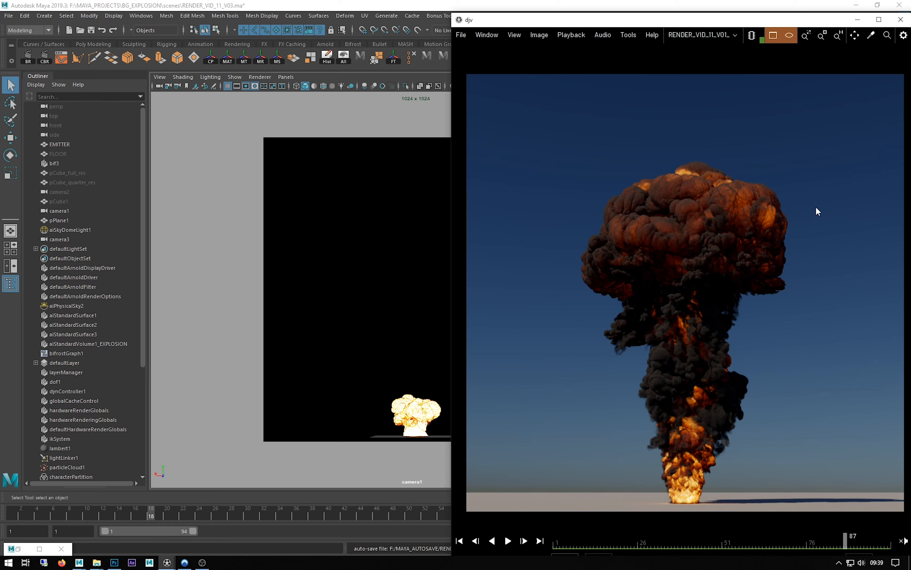
pyautogui.click(21, 550)
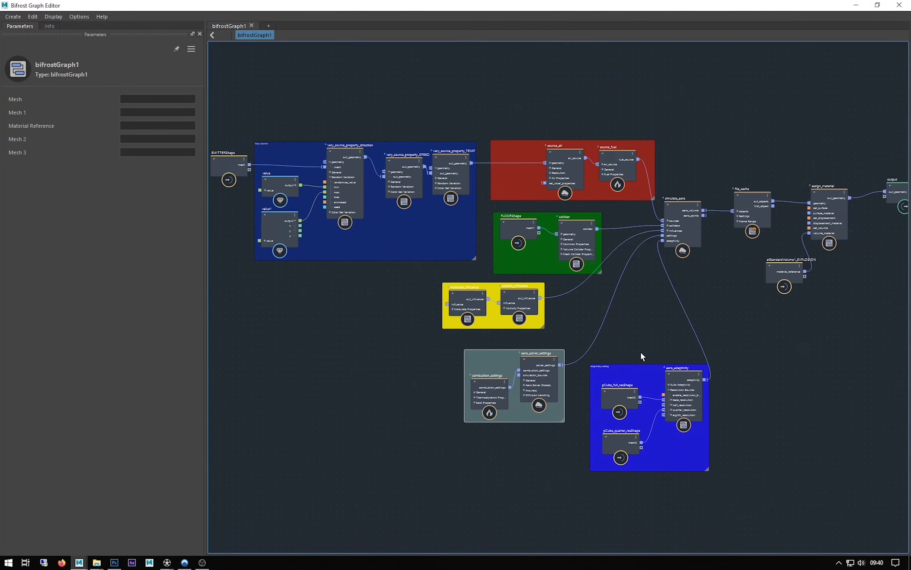
pyautogui.scroll(2, 641, 352)
pyautogui.click(681, 386)
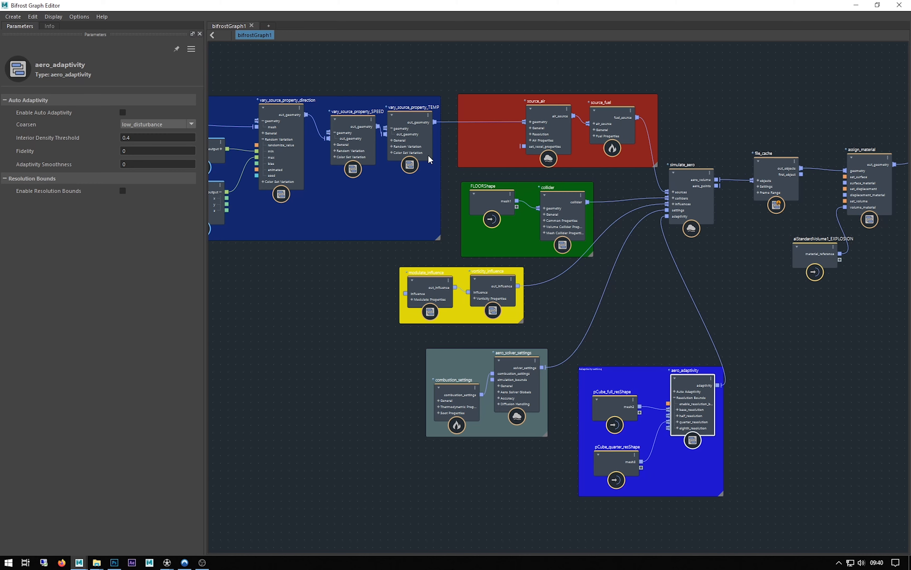
# - Pause the graph's execution and set the source_air node's Speed Mode to rate
pyautogui.click(32, 16)
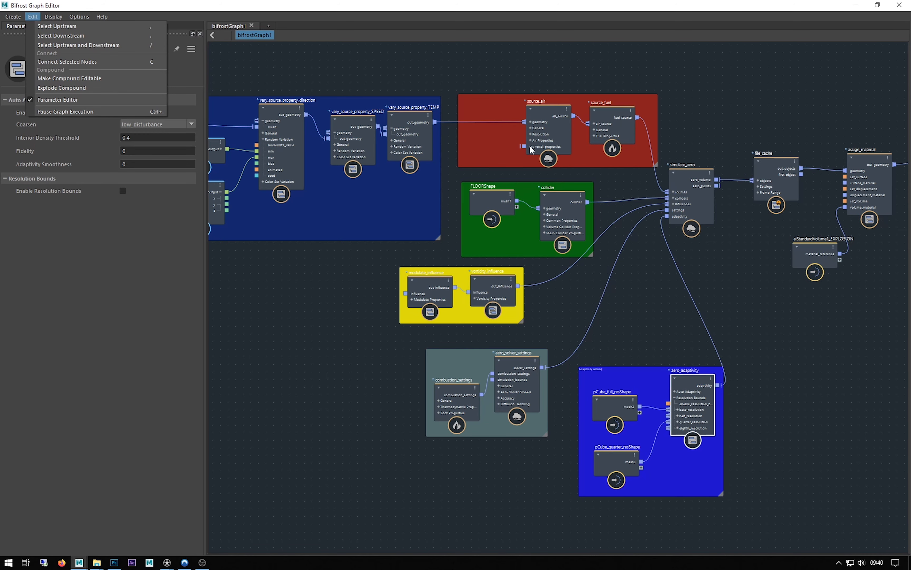
pyautogui.click(45, 111)
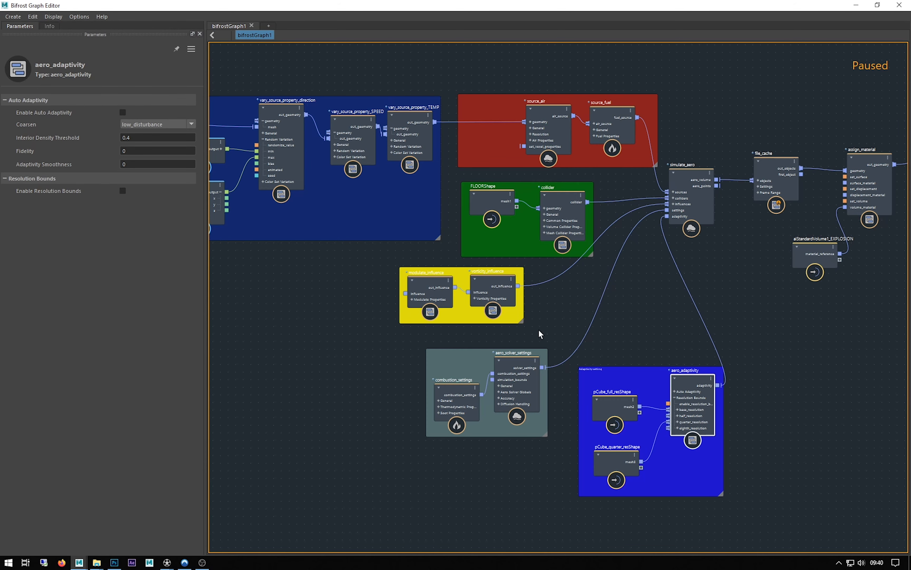
pyautogui.moveTo(276, 320); pyautogui.dragTo(375, 338, button='middle')
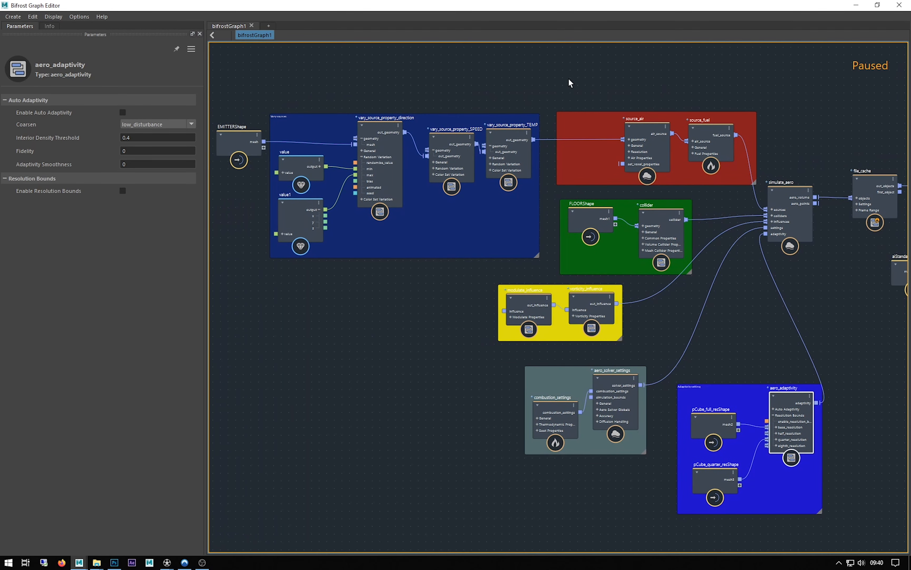
pyautogui.moveTo(570, 82); pyautogui.dragTo(466, 108, button='middle')
pyautogui.scroll(5, 466, 113)
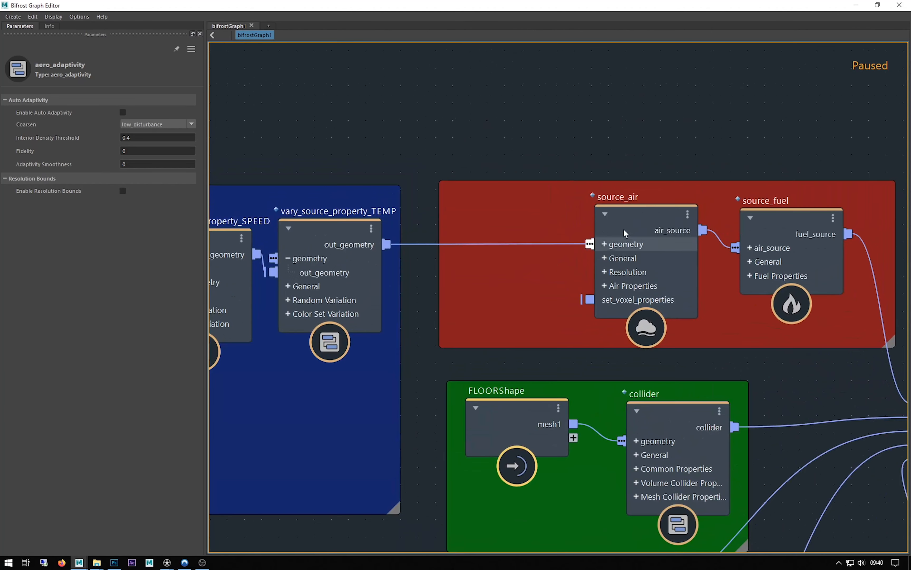
pyautogui.click(626, 234)
pyautogui.click(141, 337)
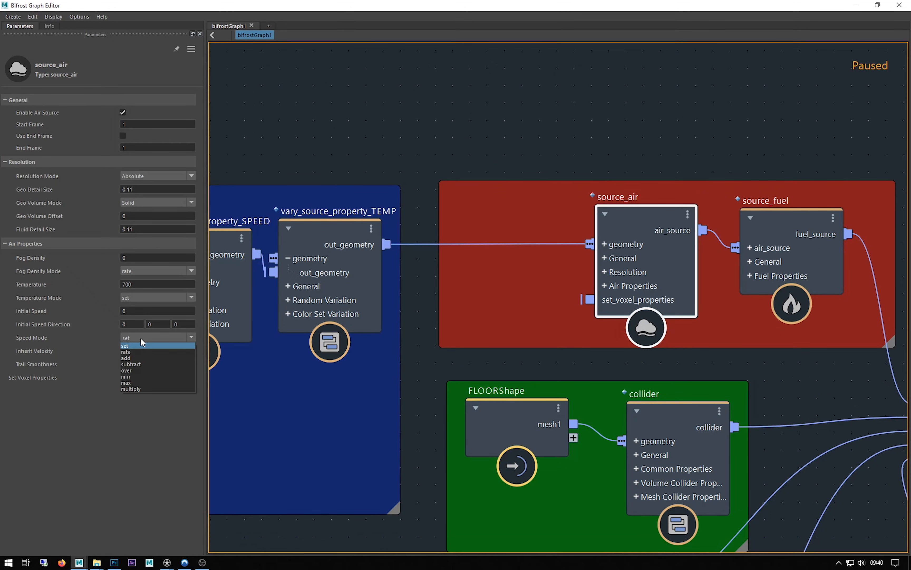
pyautogui.click(128, 352)
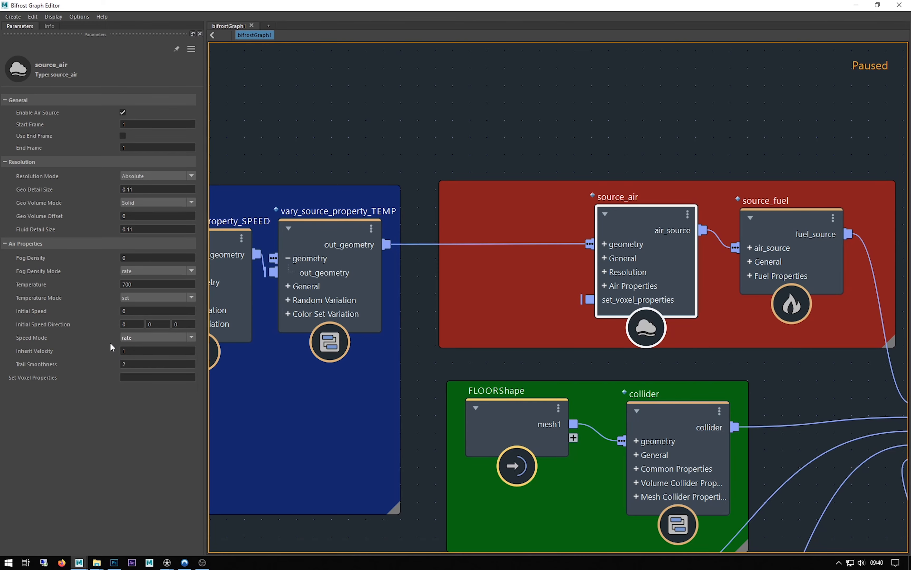
# - Switch to the djv window with the later explosion render, replay it from the first frame and stop at about frame 50
pyautogui.click(856, 6)
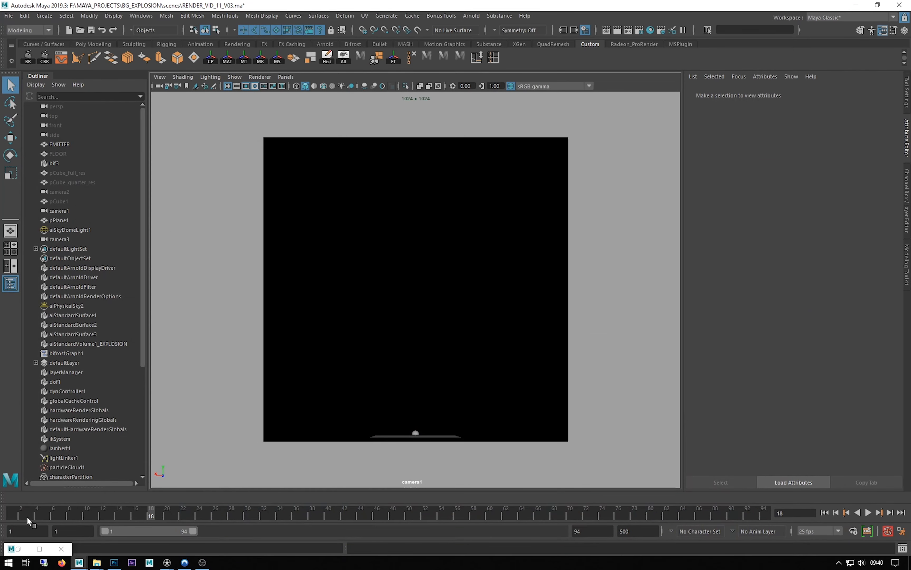
pyautogui.moveTo(167, 564)
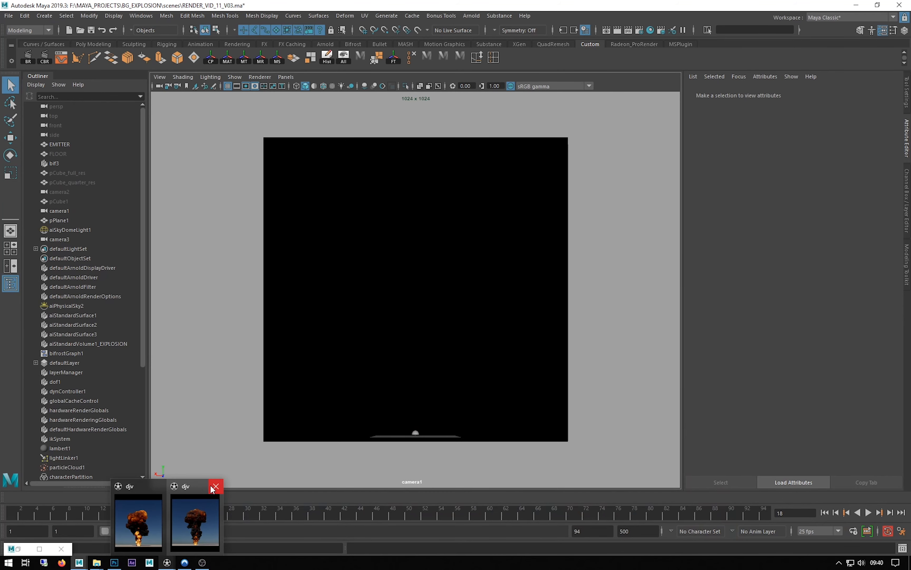
pyautogui.click(211, 530)
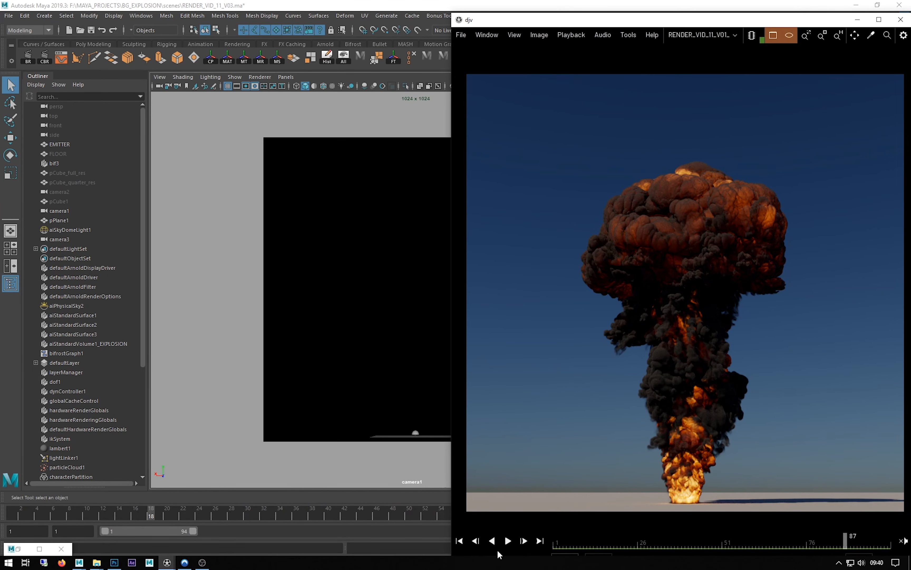
pyautogui.click(459, 541)
pyautogui.click(508, 541)
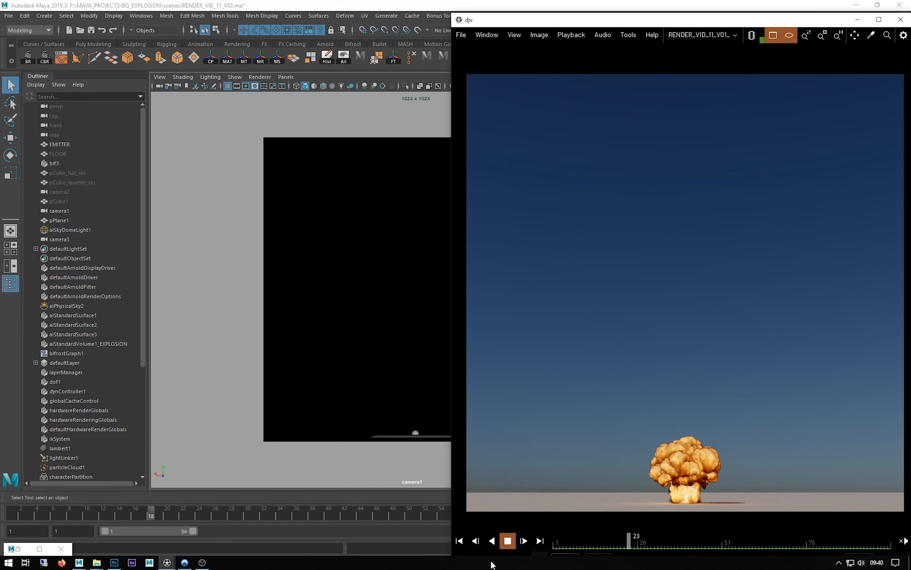
pyautogui.click(501, 541)
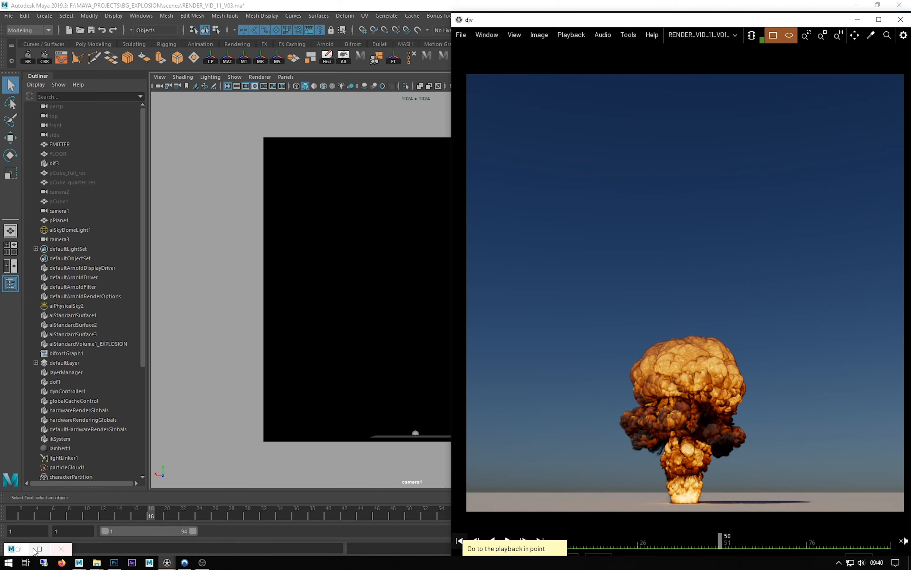
# - Return to the Bifrost graph and read the source_air documentation on its Air Properties emission modes
pyautogui.click(23, 551)
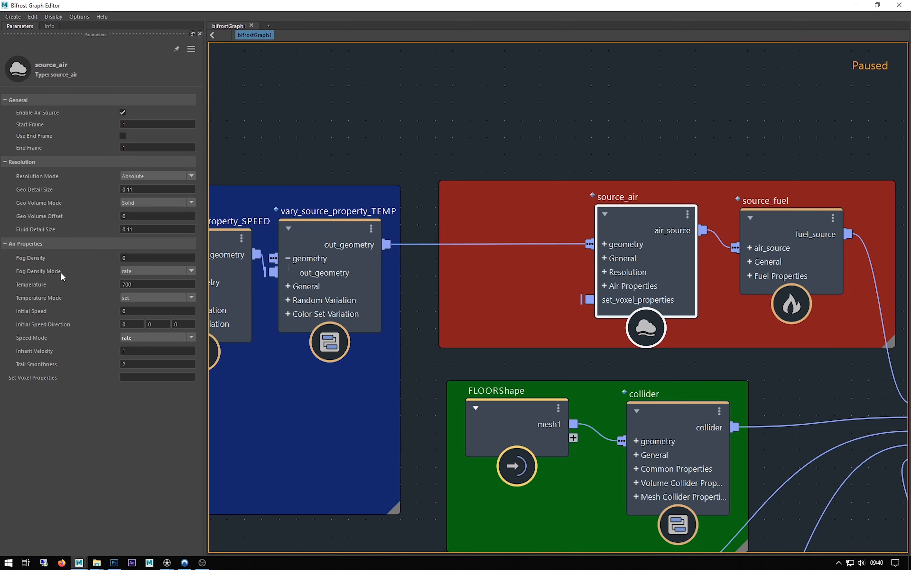
pyautogui.click(49, 27)
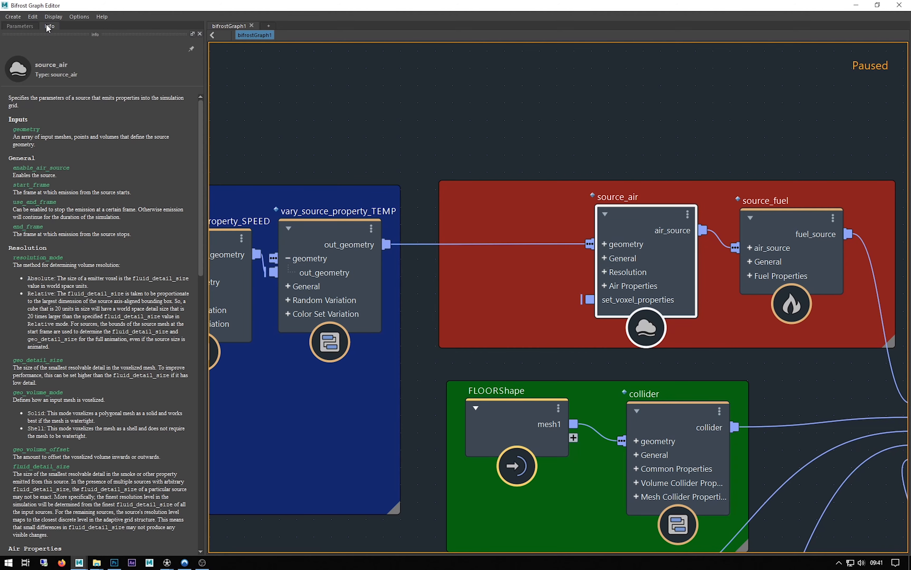
pyautogui.scroll(-8, 159, 226)
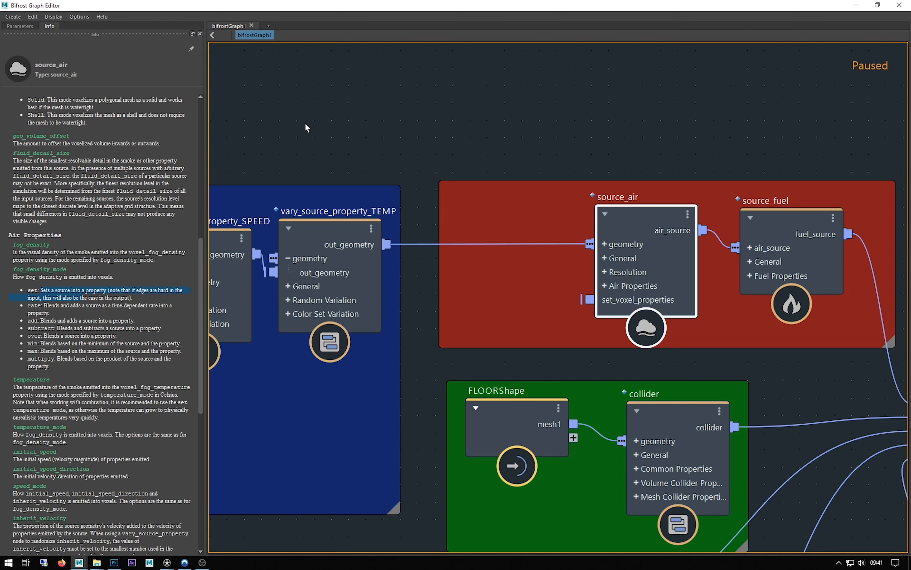
# - Examine the Adaptivity setting group with the aero_adaptivity node and its full and quarter resolution cube inputs
pyautogui.moveTo(613, 103); pyautogui.dragTo(421, 73, button='middle')
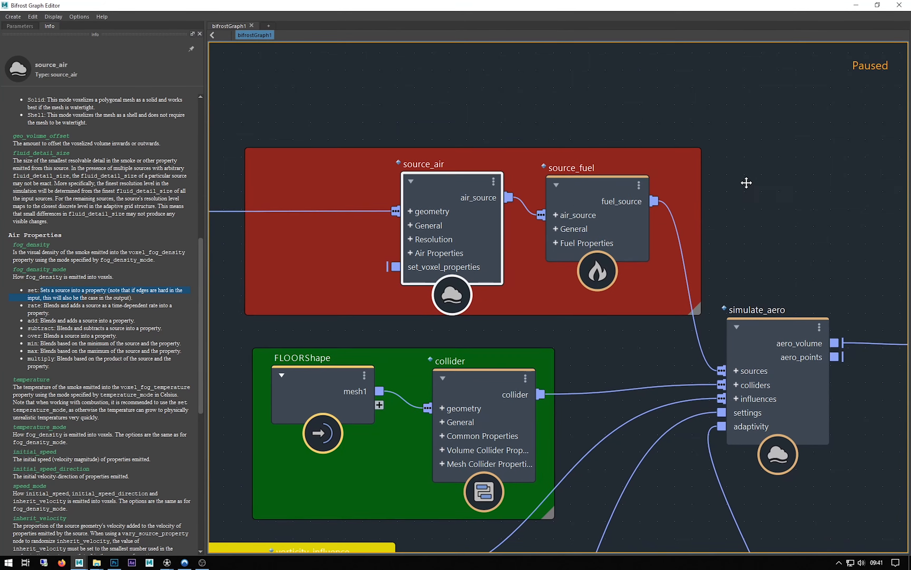
pyautogui.moveTo(903, 339)
pyautogui.mouseDown(button='middle')
pyautogui.moveTo(636, 332)
pyautogui.moveTo(596, 99)
pyautogui.moveTo(596, 2)
pyautogui.mouseUp(button='middle')
pyautogui.moveTo(557, 296); pyautogui.dragTo(576, 209, button='middle')
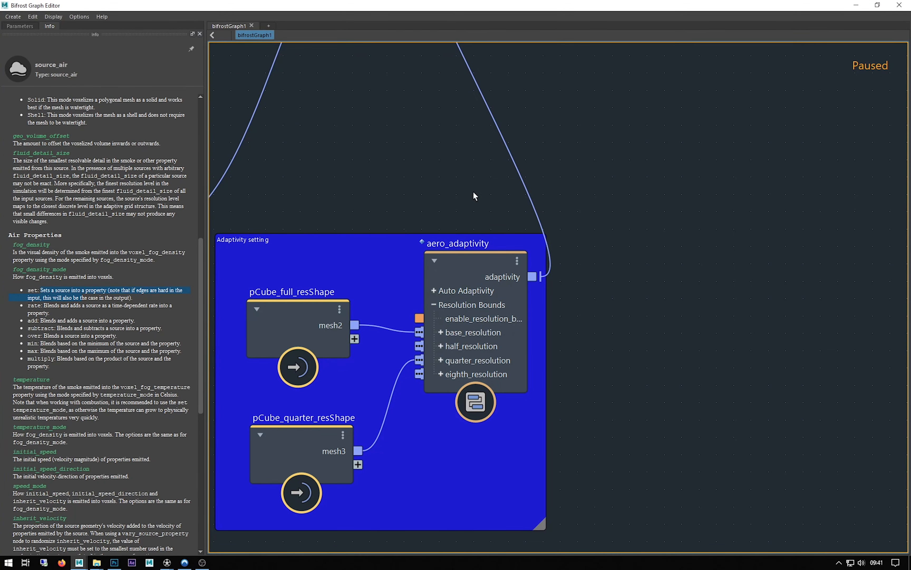
# - Open the BG_EXPLOSION images folder and preview quarter_resolution_test.jpg and its front_cut_off and side_cut_off versions
pyautogui.click(855, 6)
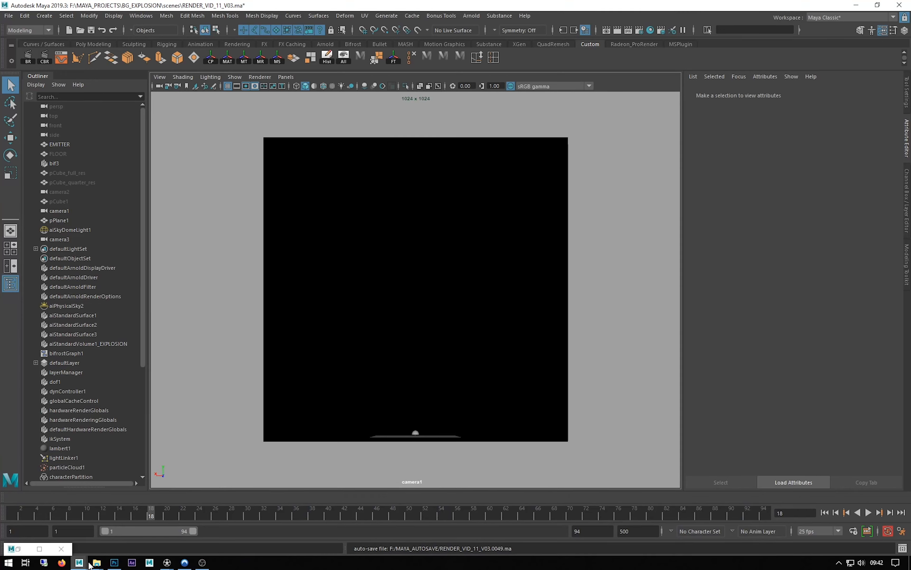
pyautogui.moveTo(95, 568)
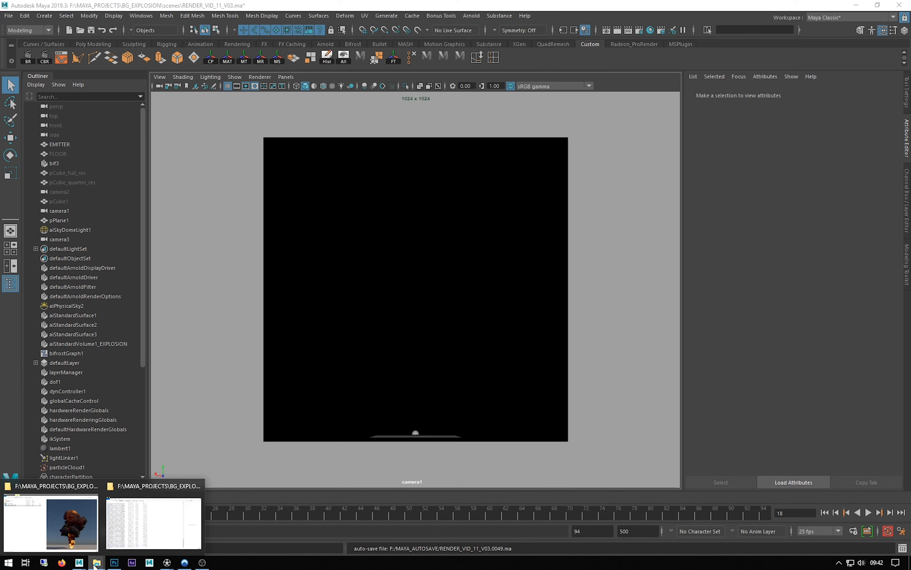
pyautogui.click(51, 521)
pyautogui.click(98, 89)
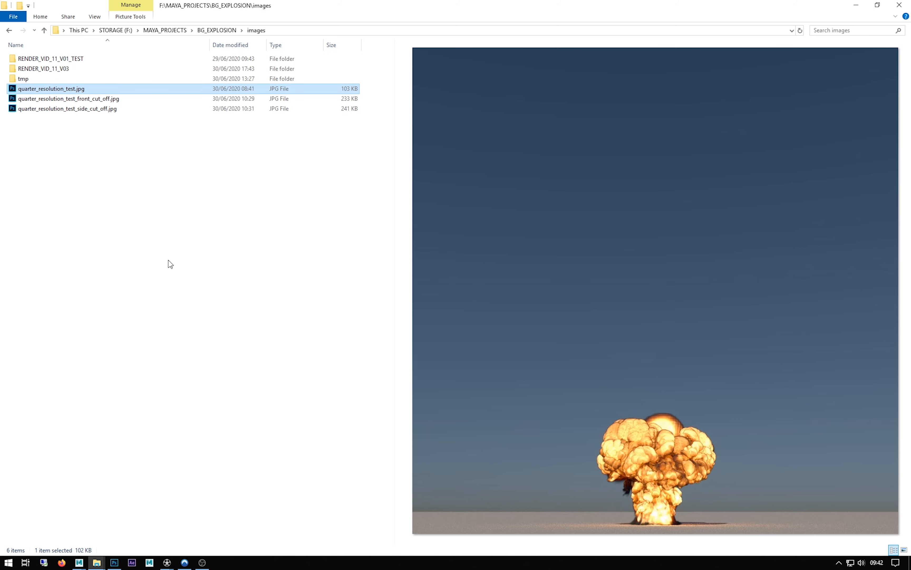
pyautogui.click(59, 100)
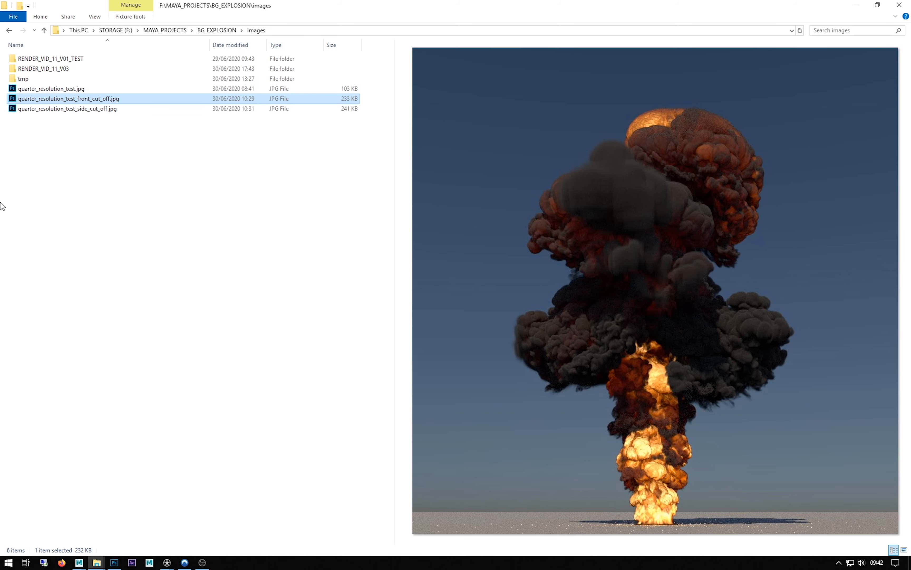
pyautogui.click(64, 110)
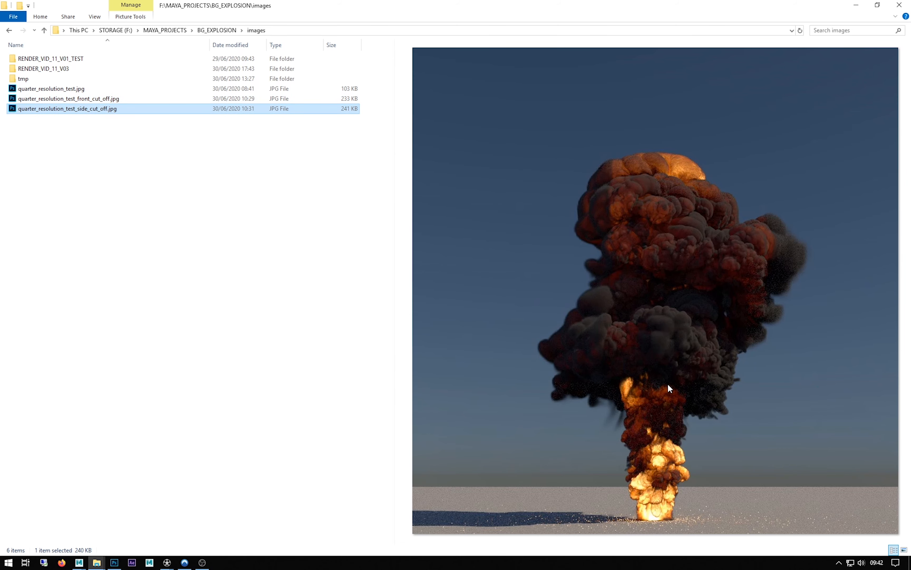
# - Switch to Photoshop and compare the bounding rectangles by hiding and reshowing the yellow one on Layer 1 copy
pyautogui.moveTo(114, 561)
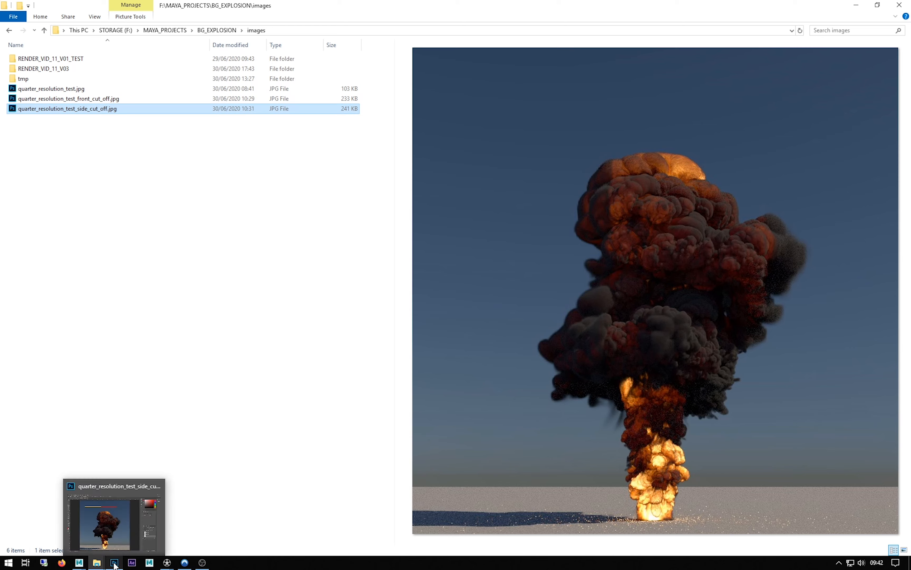
pyautogui.click(99, 511)
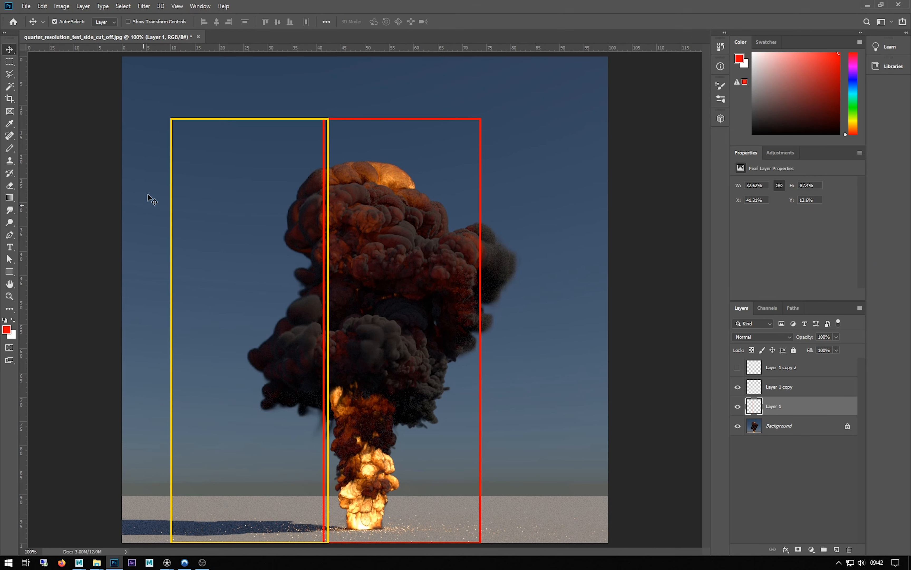
pyautogui.click(737, 387)
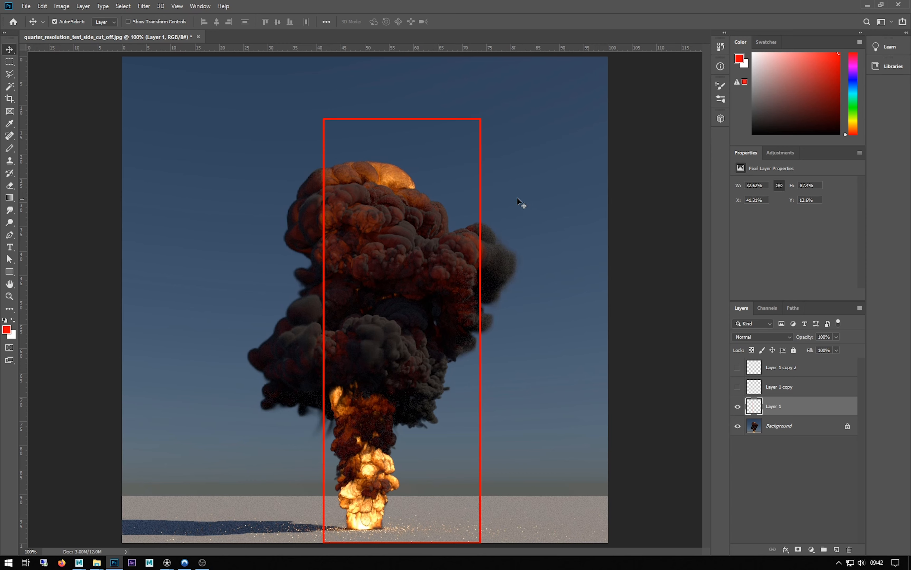
pyautogui.click(738, 387)
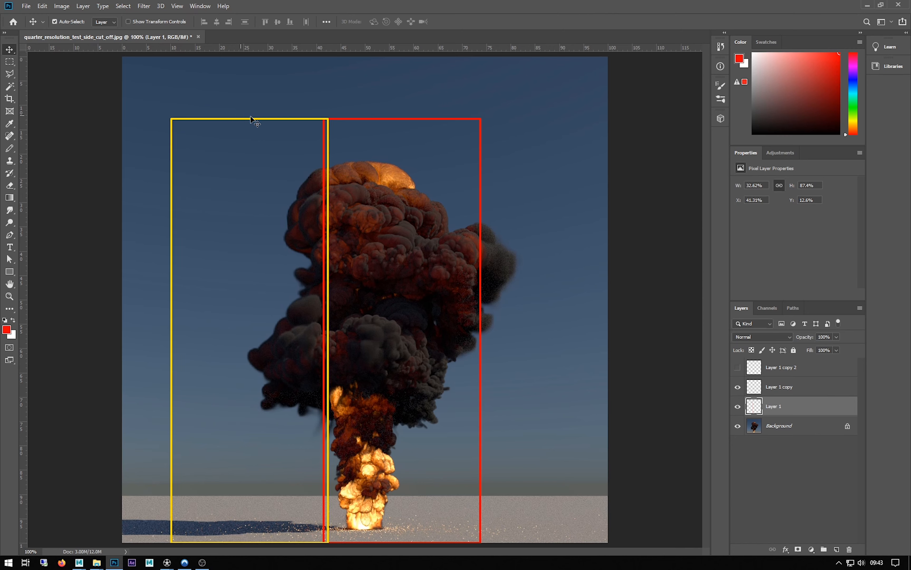
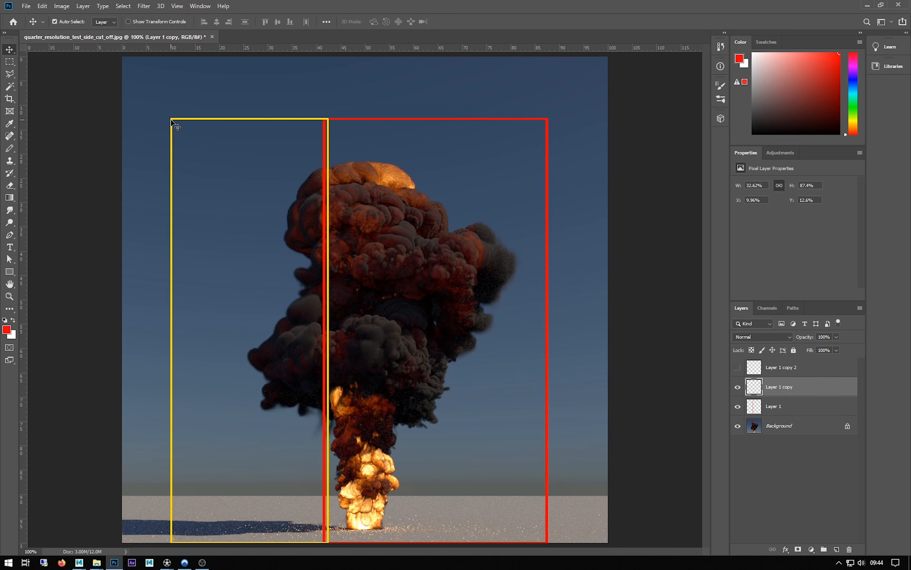
# - Shift the yellow rectangle on Layer 1 copy right to an X position of about 17.4%, overlapping the red one more
pyautogui.moveTo(171, 120); pyautogui.dragTo(206, 123)
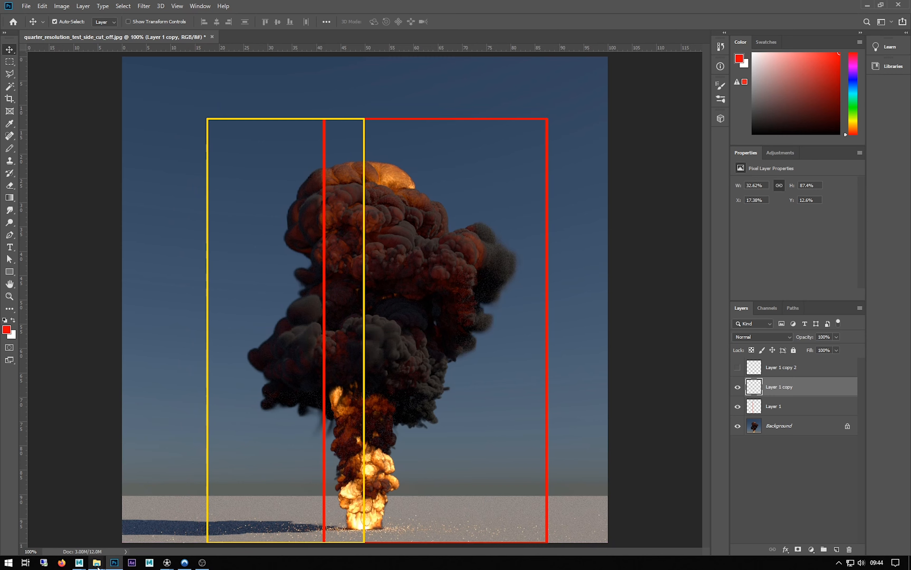
# - Preview quarter_resolution_test.jpg in the images folder again and return to Photoshop
pyautogui.moveTo(96, 562)
pyautogui.click(39, 489)
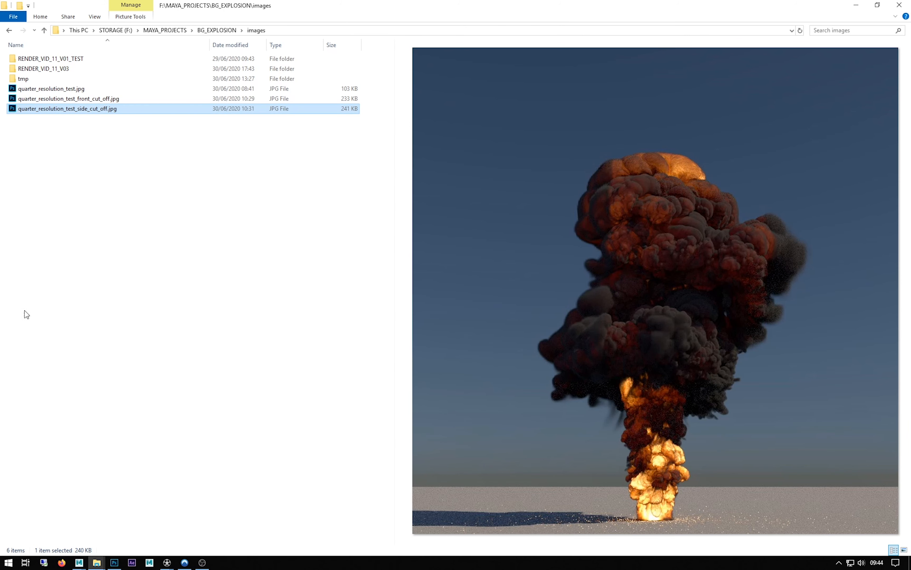
pyautogui.click(53, 89)
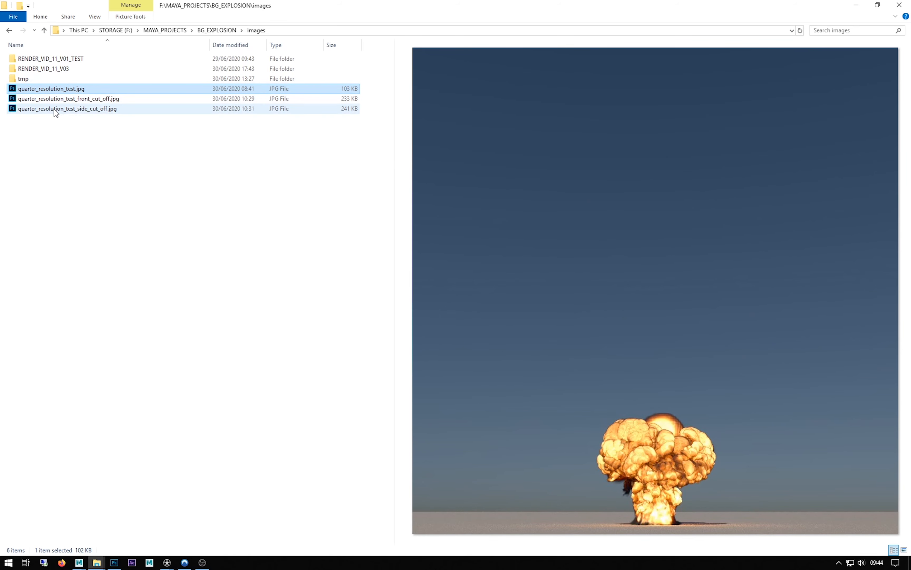
pyautogui.click(855, 6)
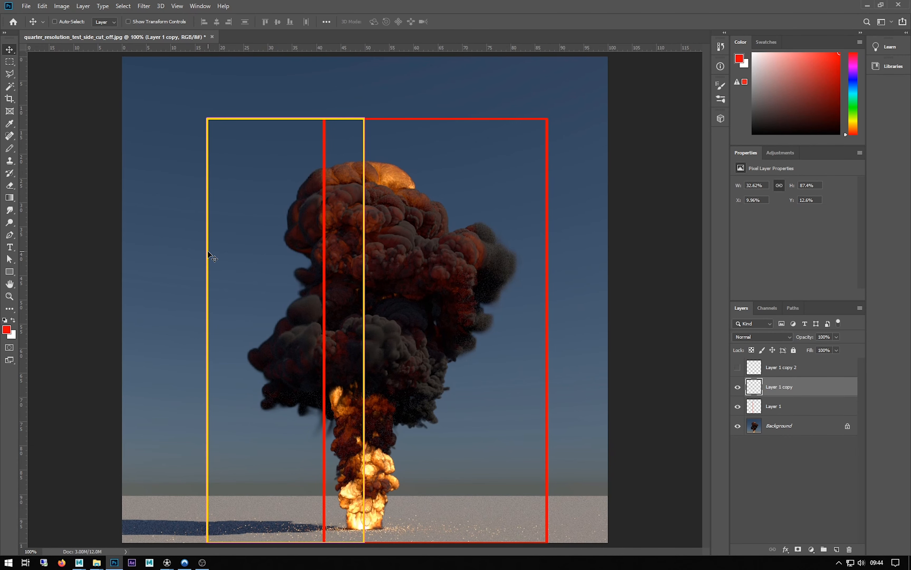
# - Return the yellow rectangle on Layer 1 copy to its earlier position at X 9.96%
pyautogui.hotkey('shift', 'Left')
pyautogui.hotkey('shift', 'Left')
pyautogui.hotkey('shift', 'Left')
pyautogui.hotkey('shift', 'Left')
pyautogui.hotkey('shift', 'Left')
pyautogui.hotkey('shift', 'Left')
pyautogui.hotkey('shift', 'Left')
pyautogui.hotkey('shift', 'Left')
pyautogui.hotkey('shift', 'Left')
pyautogui.hotkey('shift', 'Left')
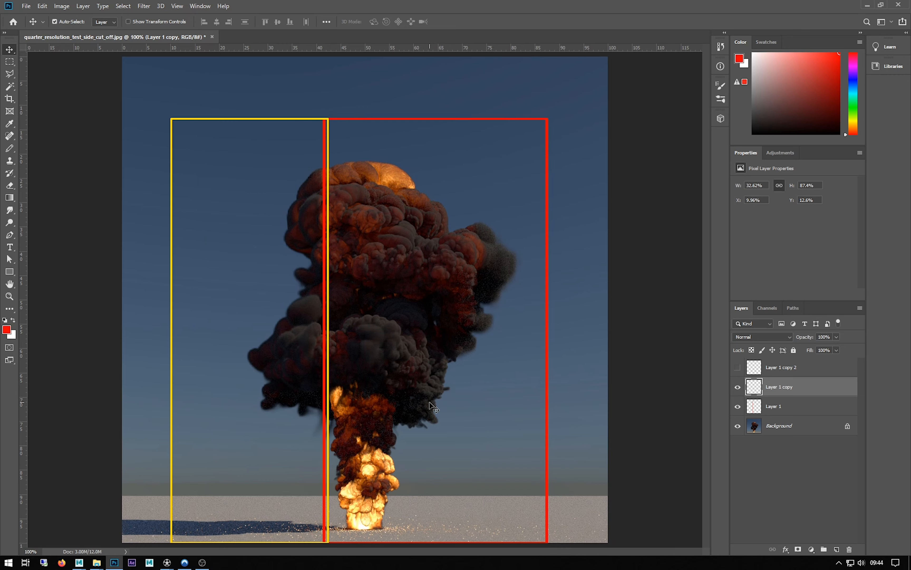
# - Switch to Maya and restore the minimized Bifrost Graph Editor window
pyautogui.moveTo(164, 563)
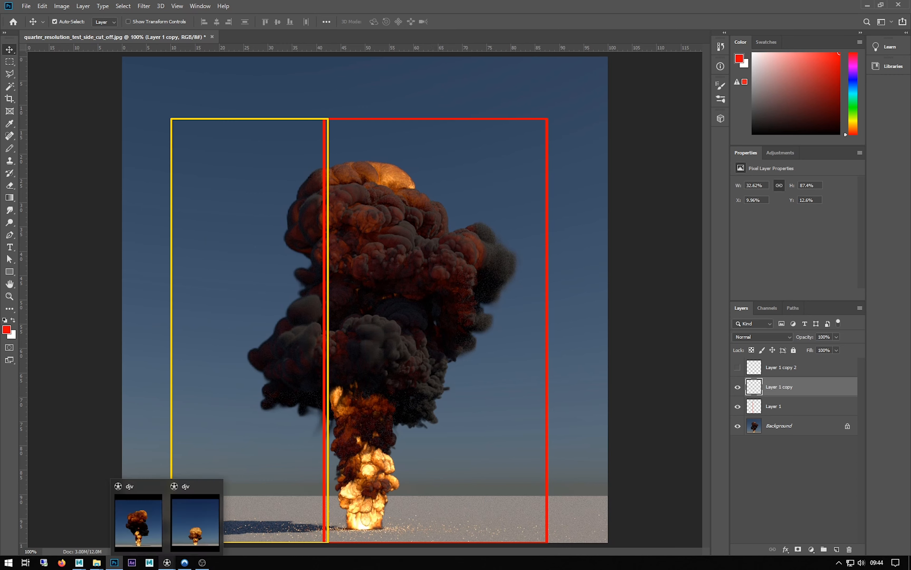
pyautogui.moveTo(95, 564)
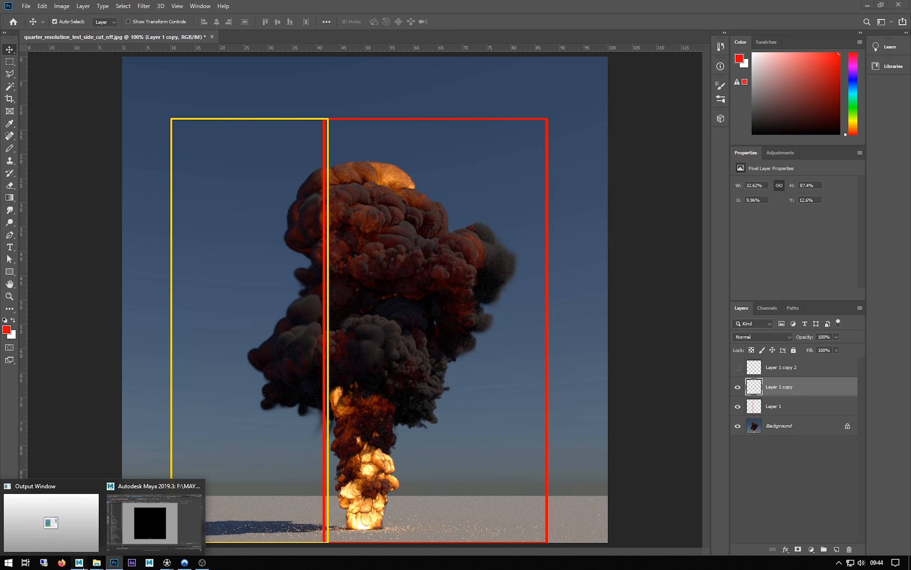
pyautogui.click(136, 486)
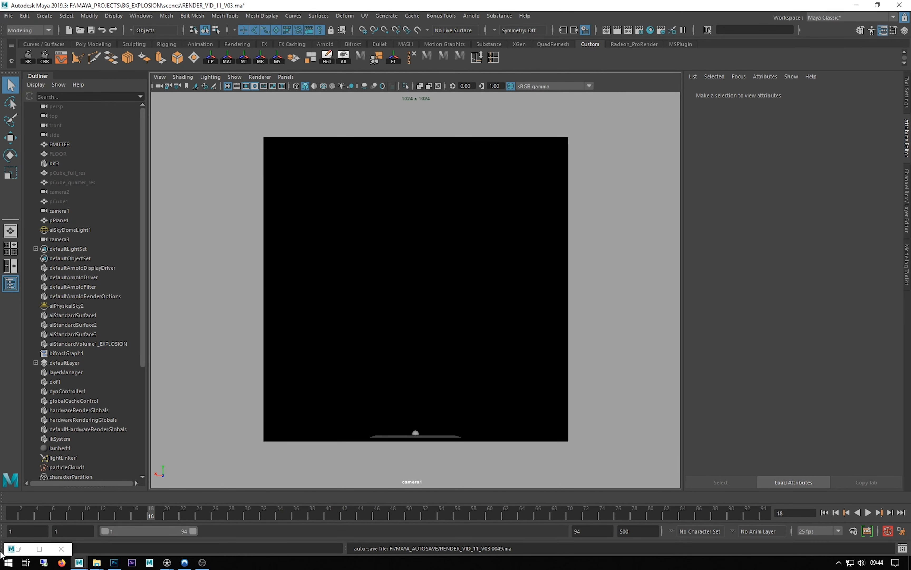
pyautogui.click(15, 551)
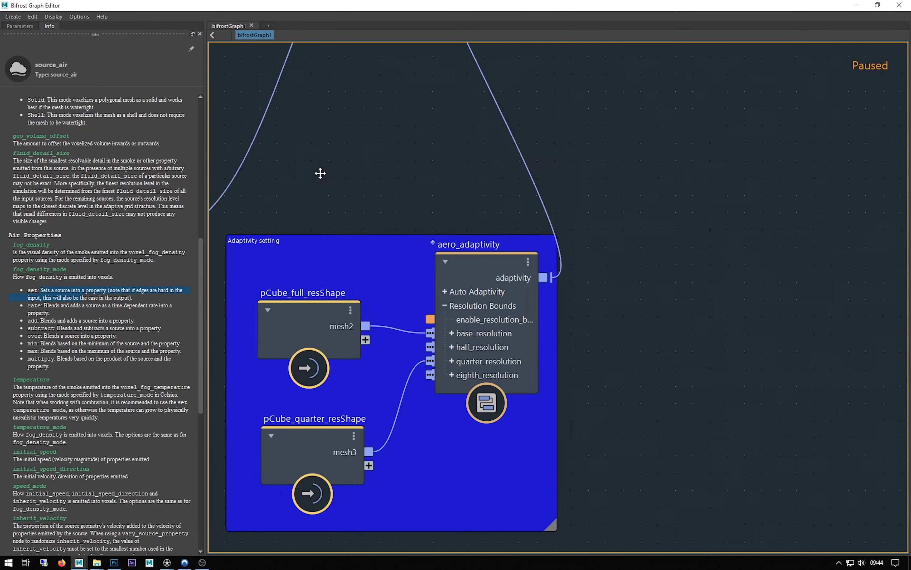
# - Show the source_air node's parameters and set its Speed Mode to set
pyautogui.moveTo(320, 173); pyautogui.dragTo(658, 238, button='middle')
pyautogui.moveTo(535, 234); pyautogui.dragTo(559, 474, button='middle')
pyautogui.moveTo(319, 154); pyautogui.dragTo(335, 335, button='middle')
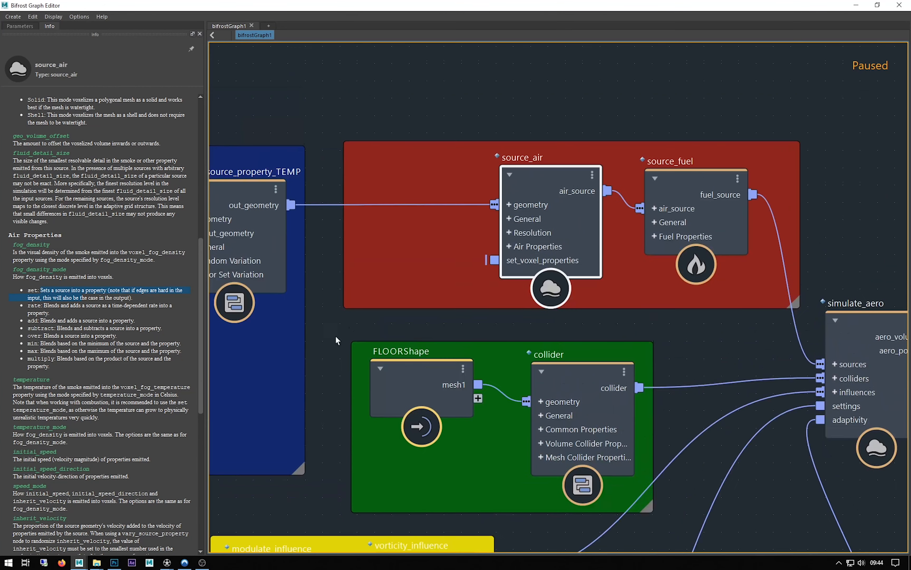
pyautogui.click(10, 25)
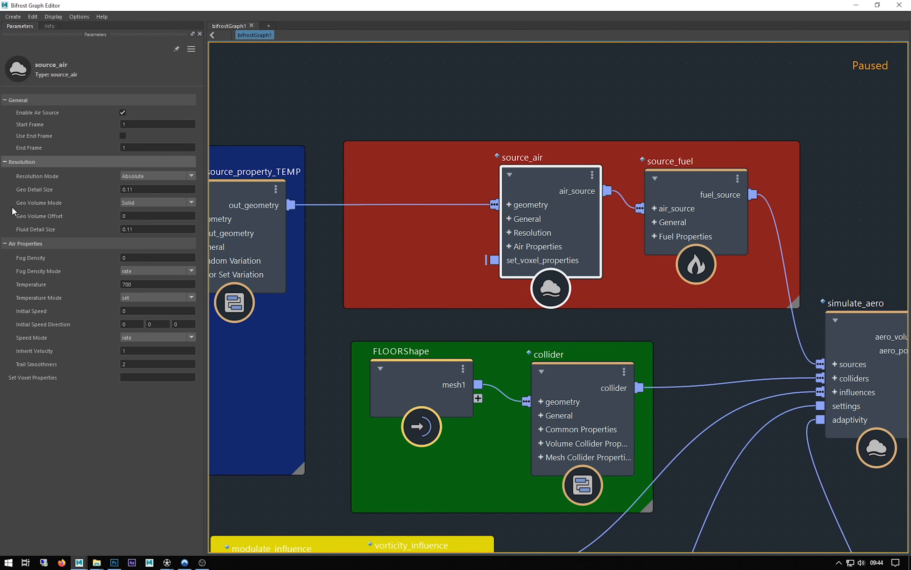
pyautogui.click(132, 337)
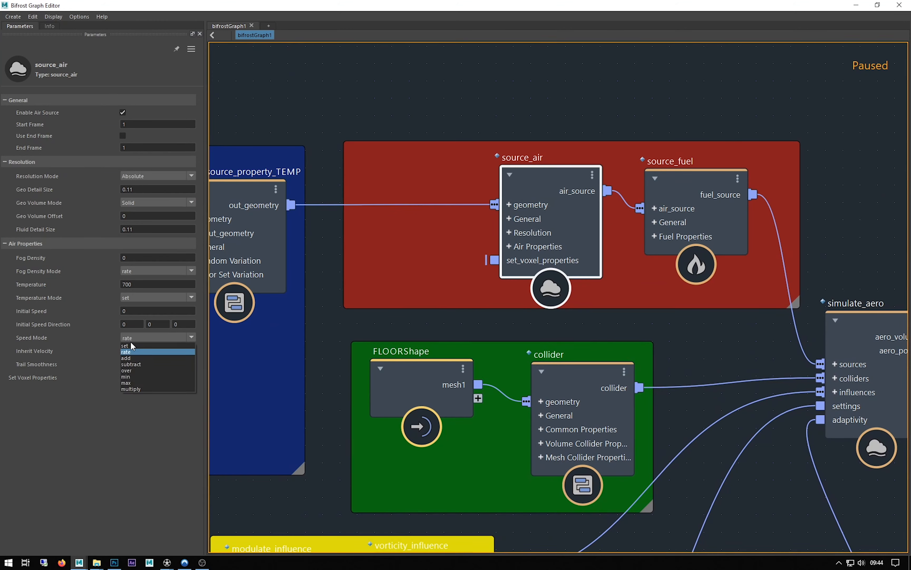
pyautogui.click(131, 346)
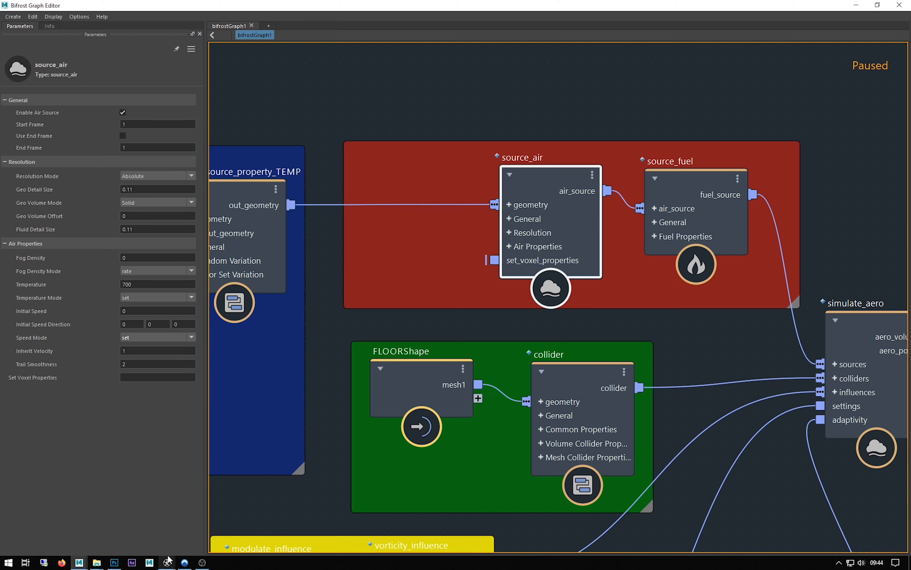
# - Switch to the djv window with the RENDER_VID_11_V01 sequence and play it from the first frame
pyautogui.moveTo(167, 561)
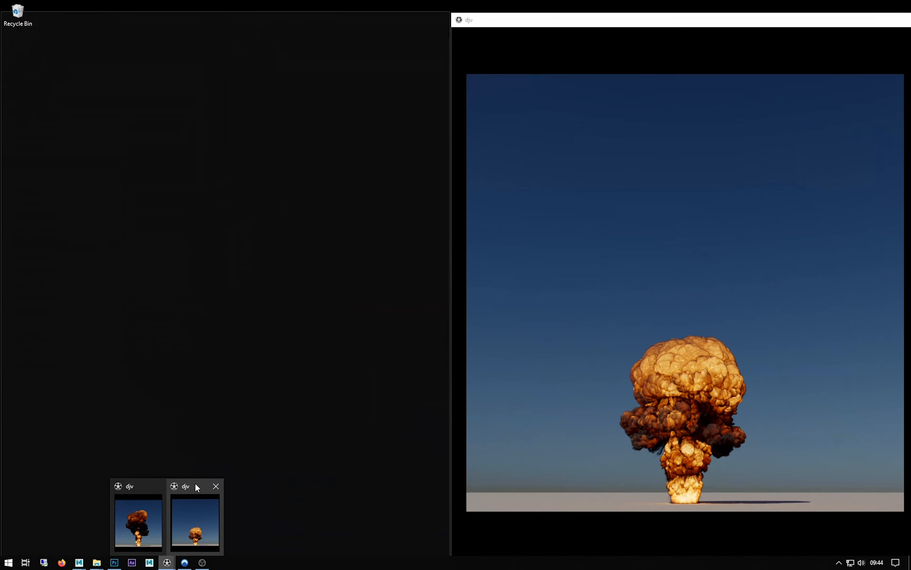
pyautogui.click(194, 486)
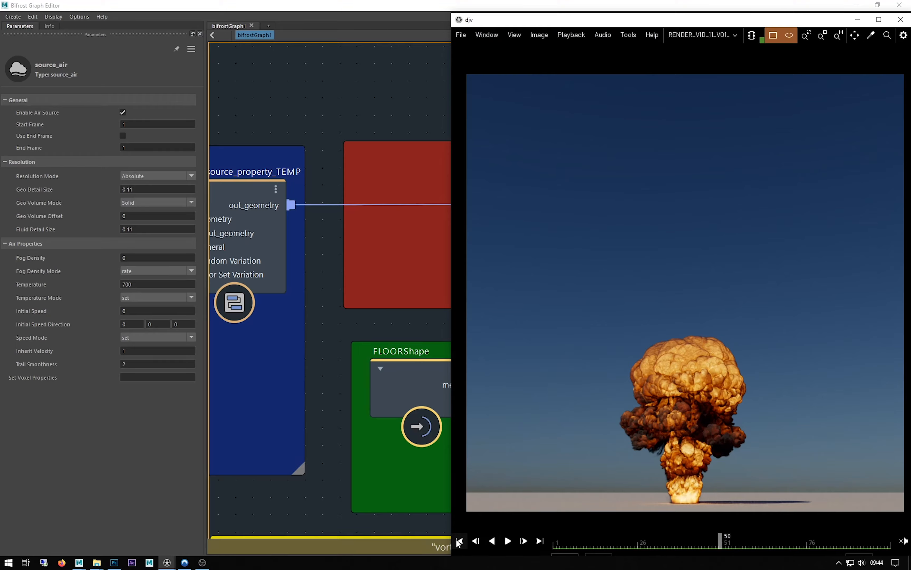
pyautogui.click(459, 542)
pyautogui.click(508, 541)
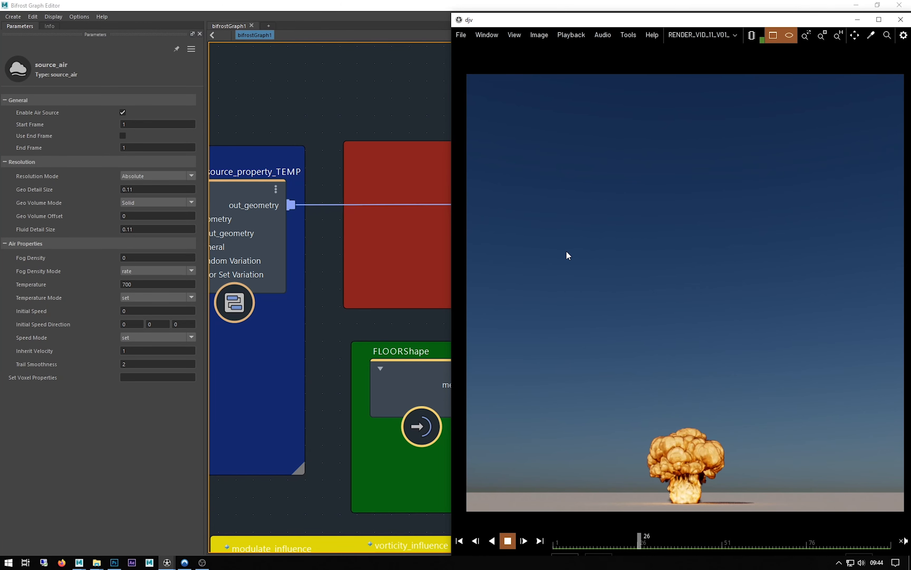
# - Bring up the other djv window beside it and play its explosion render from the first frame for comparison
pyautogui.moveTo(167, 562)
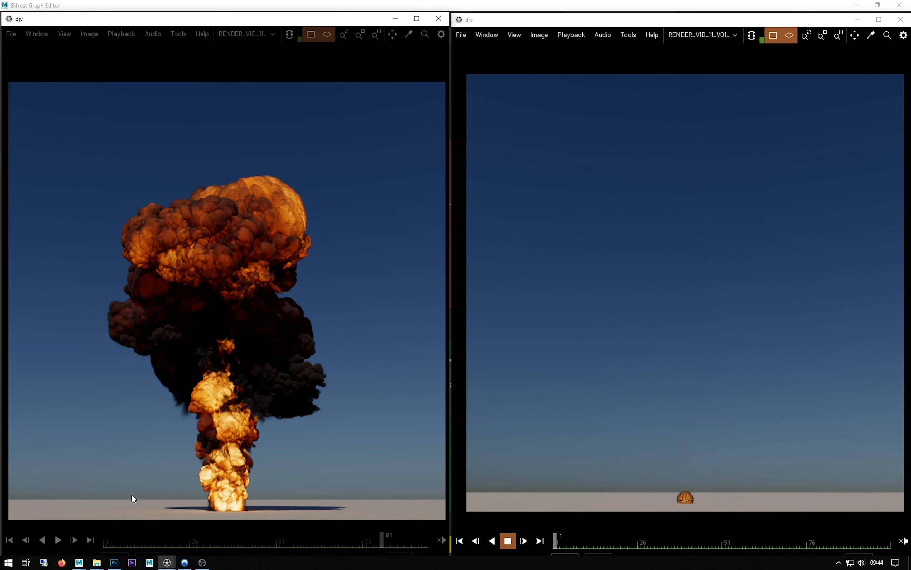
pyautogui.click(132, 495)
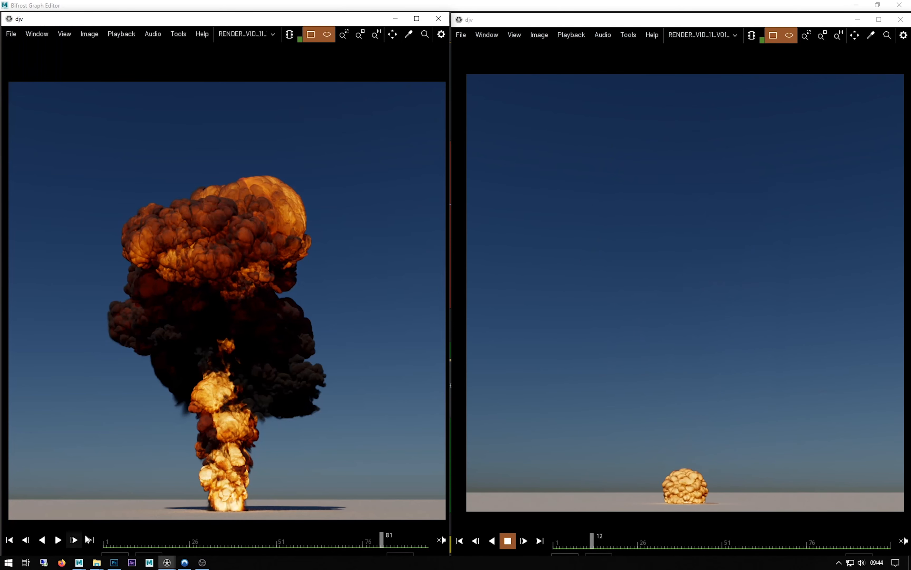
pyautogui.click(15, 539)
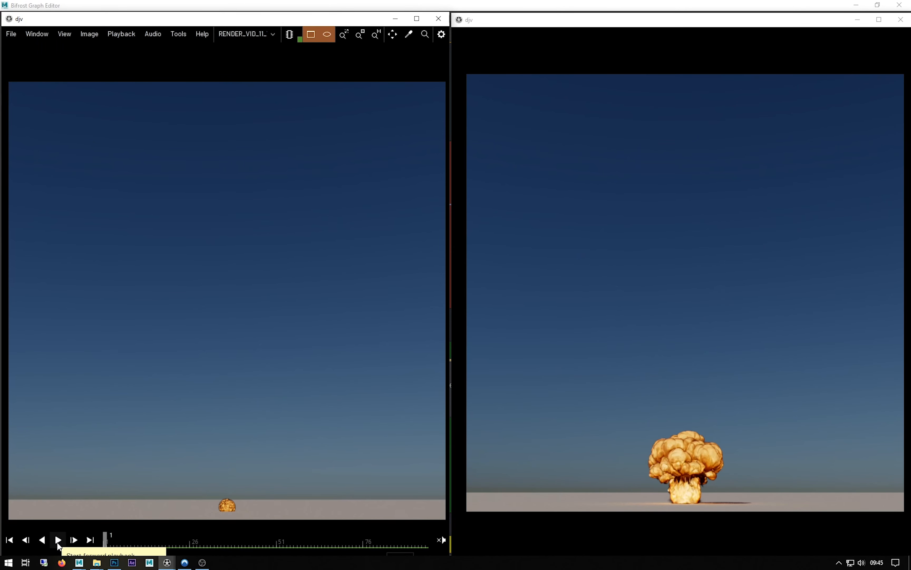
pyautogui.click(57, 540)
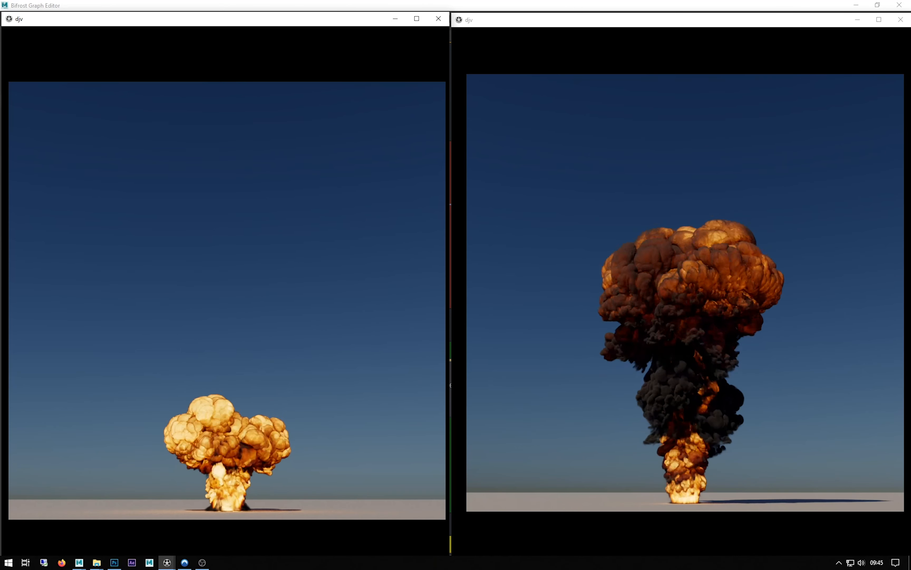
pyautogui.moveTo(72, 529)
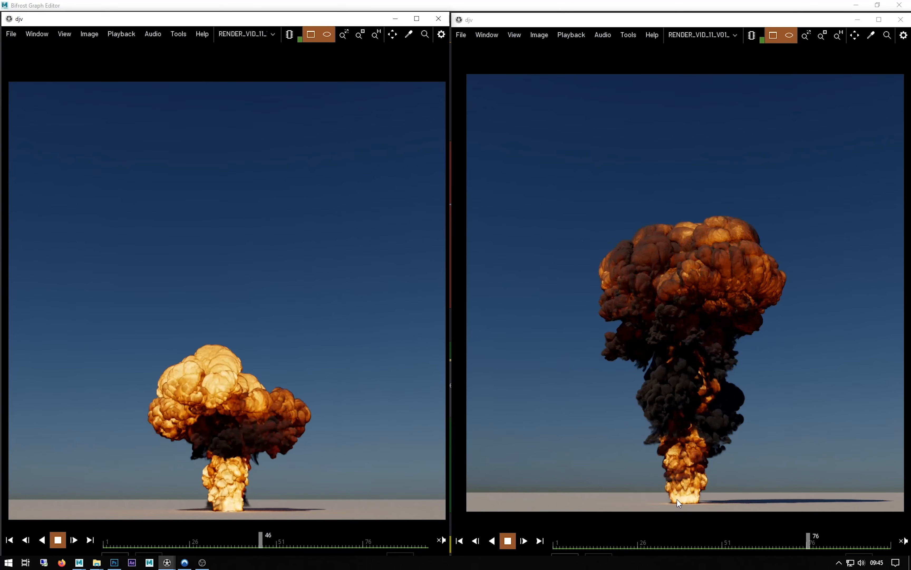
# - Scrub the second explosion render through its timeline to the end, finishing at frame 93
pyautogui.moveTo(126, 543); pyautogui.dragTo(413, 545)
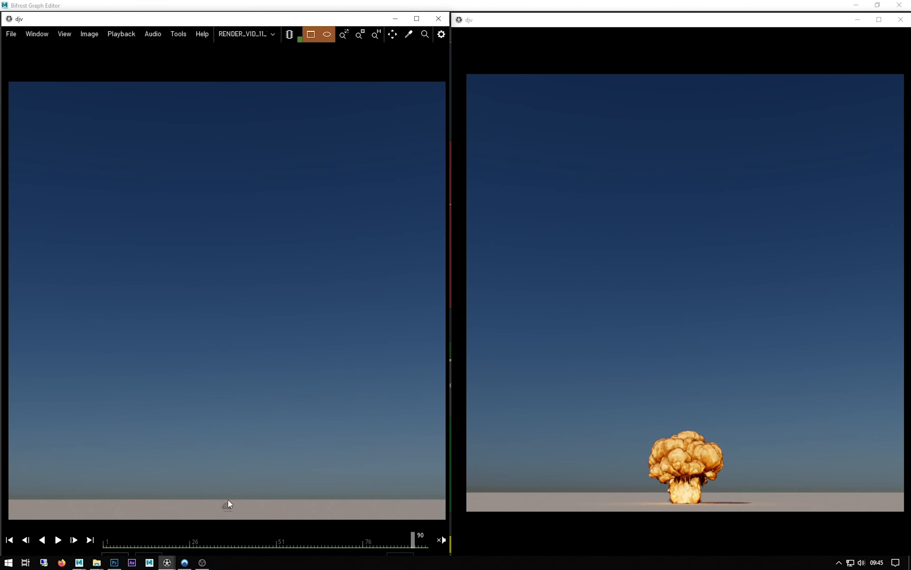
pyautogui.click(418, 542)
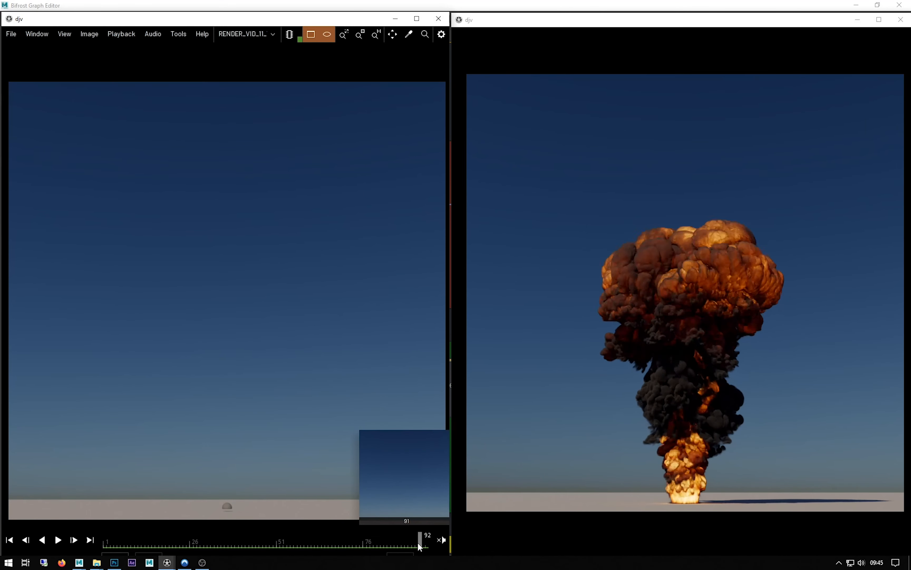
pyautogui.click(417, 543)
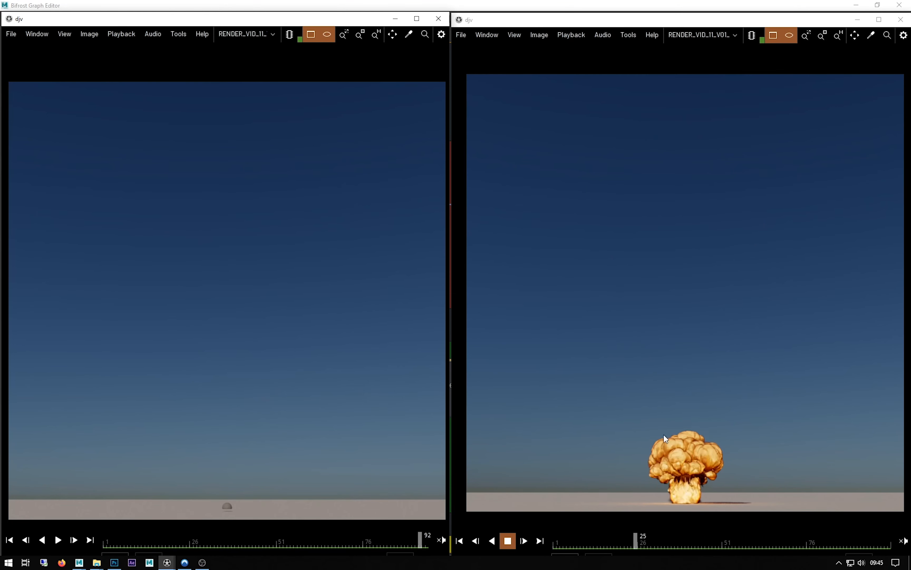
pyautogui.press('Right')
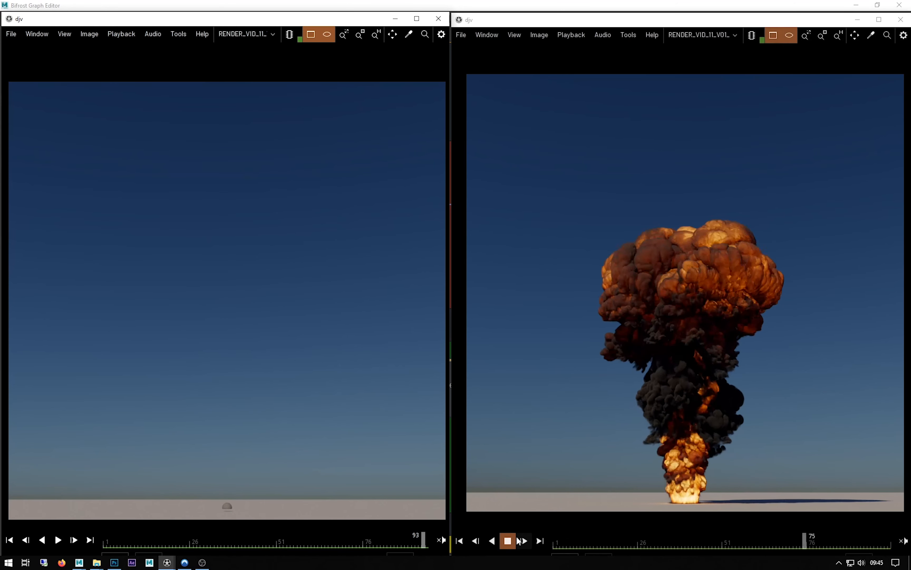
# - Stop the RENDER_VID_11_V01 playback and minimize both djv windows to return to the Bifrost graph
pyautogui.click(508, 540)
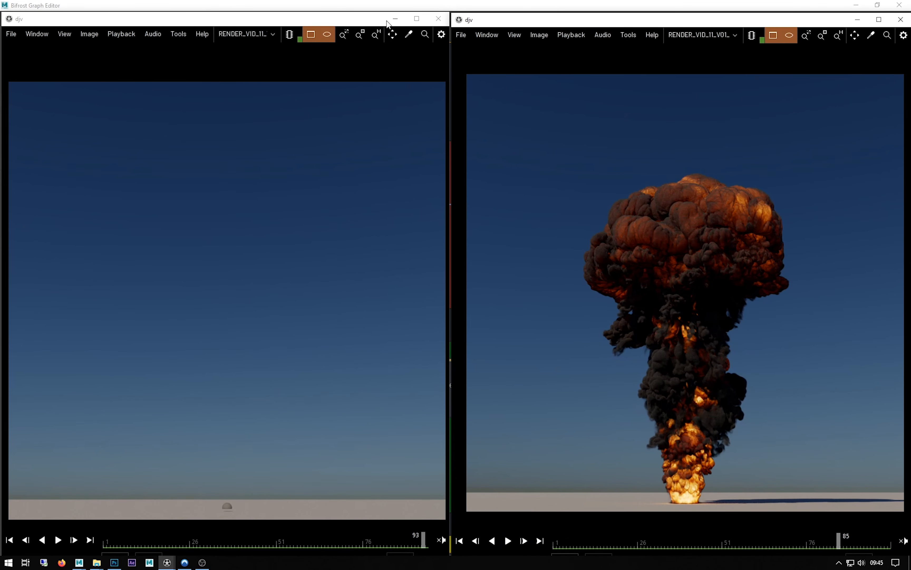
pyautogui.click(396, 18)
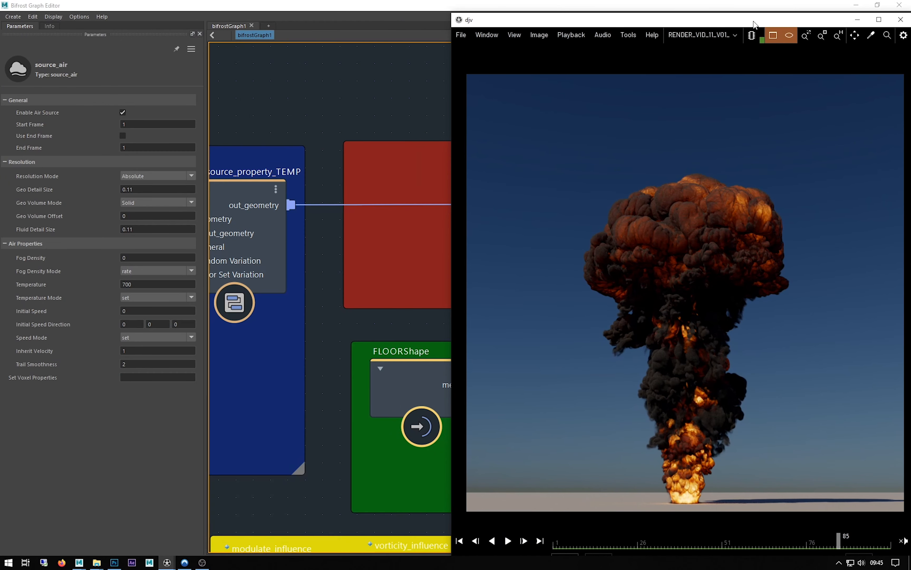
pyautogui.click(858, 20)
# - Move the EMITTERShape node slightly farther away from the Vary sources group and show its parameters
pyautogui.moveTo(326, 103); pyautogui.dragTo(747, 69, button='middle')
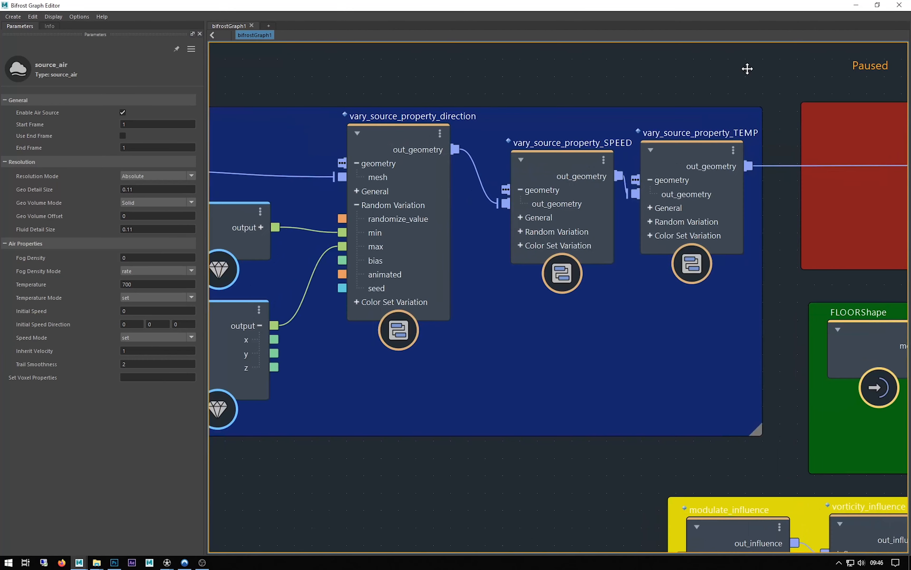
pyautogui.moveTo(373, 85); pyautogui.dragTo(461, 73, button='middle')
pyautogui.scroll(-2, 455, 68)
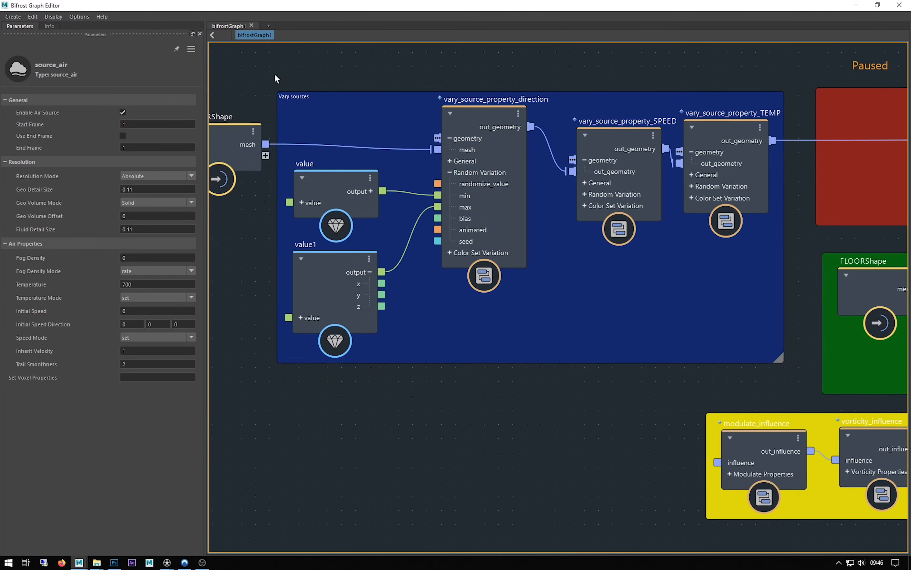
pyautogui.scroll(-2, 274, 77)
pyautogui.moveTo(235, 77); pyautogui.dragTo(295, 124, button='middle')
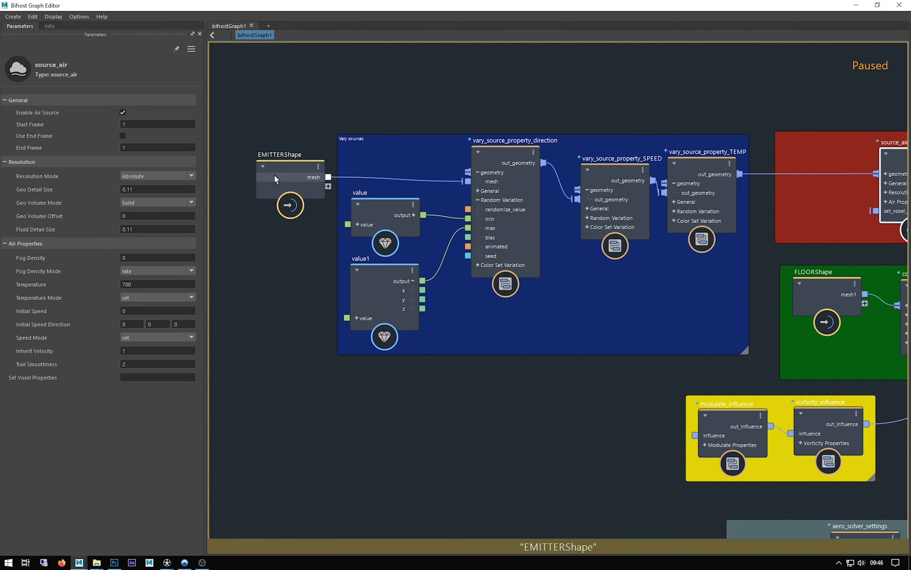
pyautogui.click(235, 174)
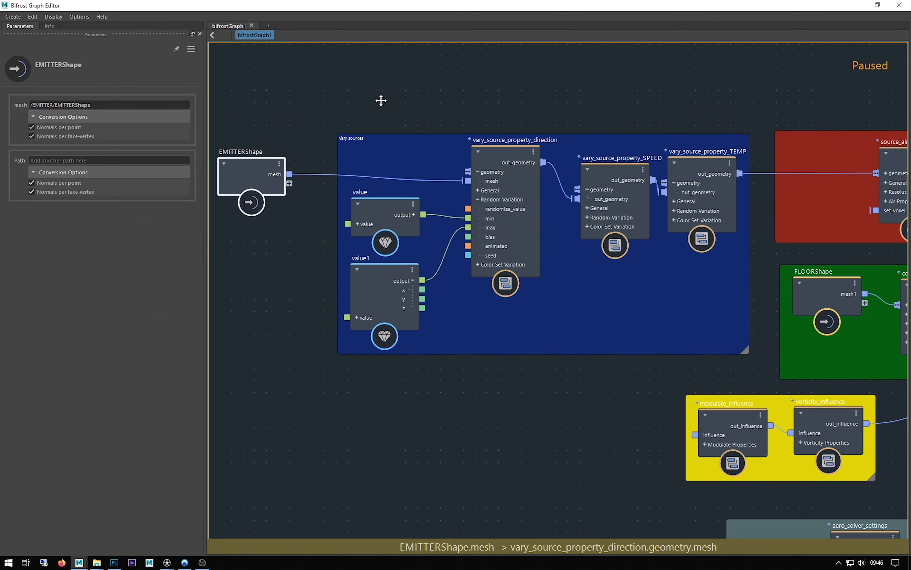
pyautogui.moveTo(378, 98); pyautogui.dragTo(357, 110, button='middle')
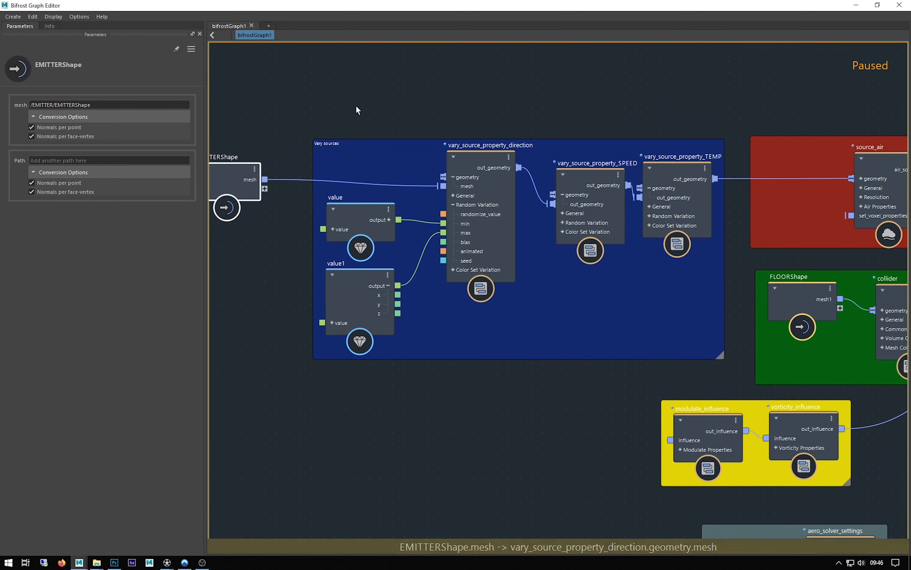
# - Inspect the three vector components of the value1 and value nodes that feed vary_source_property_direction's max and min
pyautogui.click(470, 160)
pyautogui.click(338, 320)
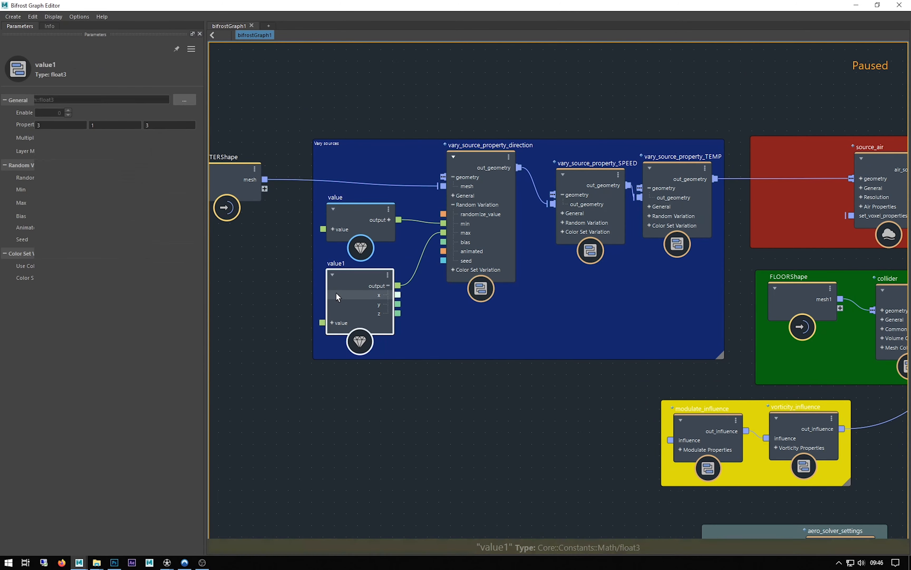
pyautogui.doubleClick(38, 125)
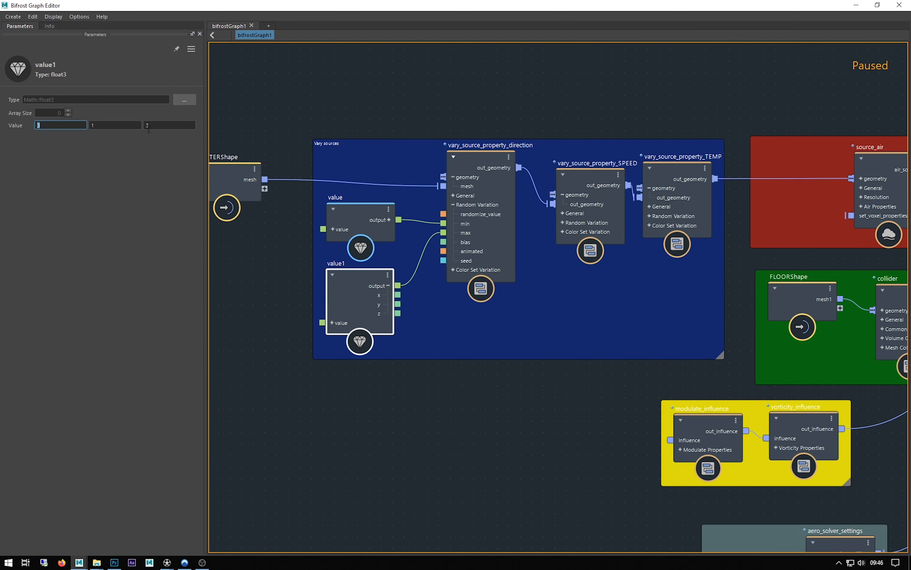
pyautogui.press('Tab')
pyautogui.press('Tab')
pyautogui.click(350, 214)
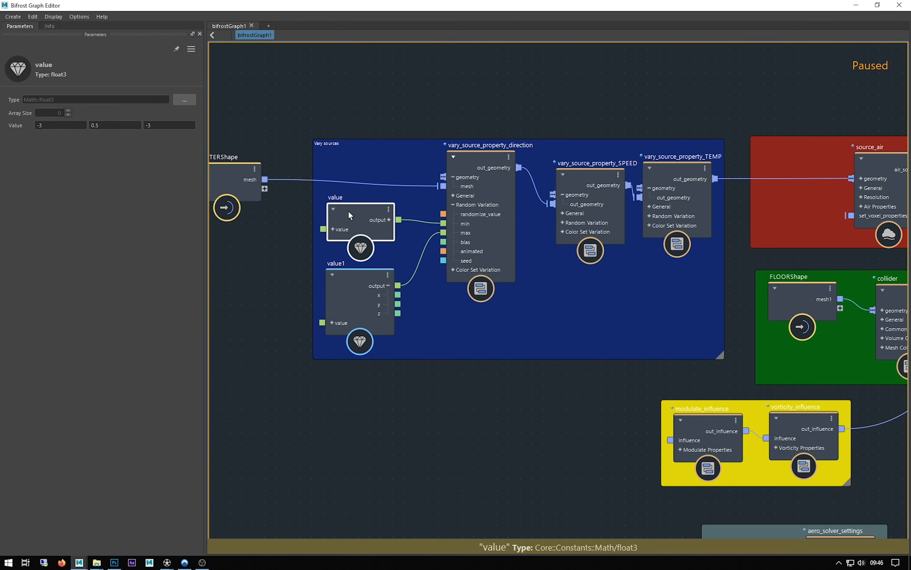
pyautogui.click(50, 126)
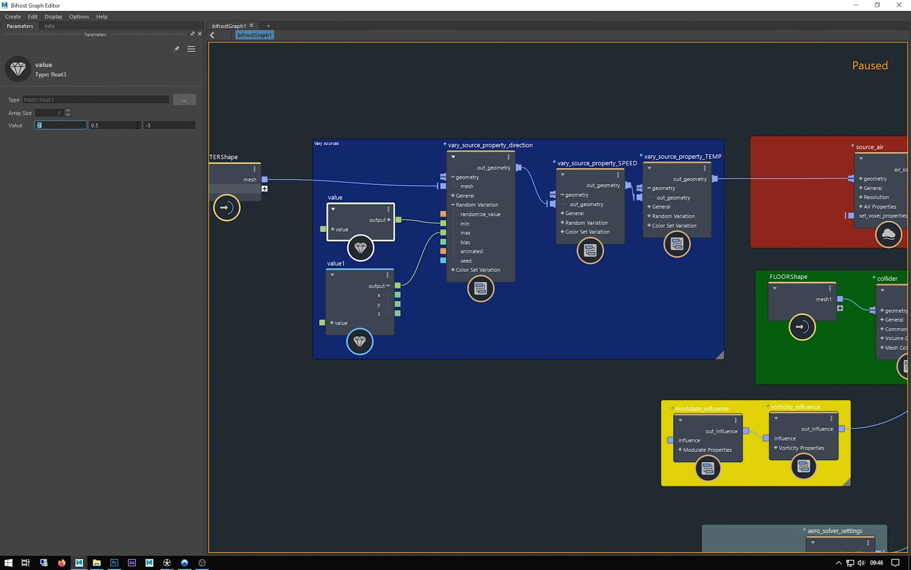
pyautogui.press('Tab')
pyautogui.click(155, 124)
pyautogui.click(353, 305)
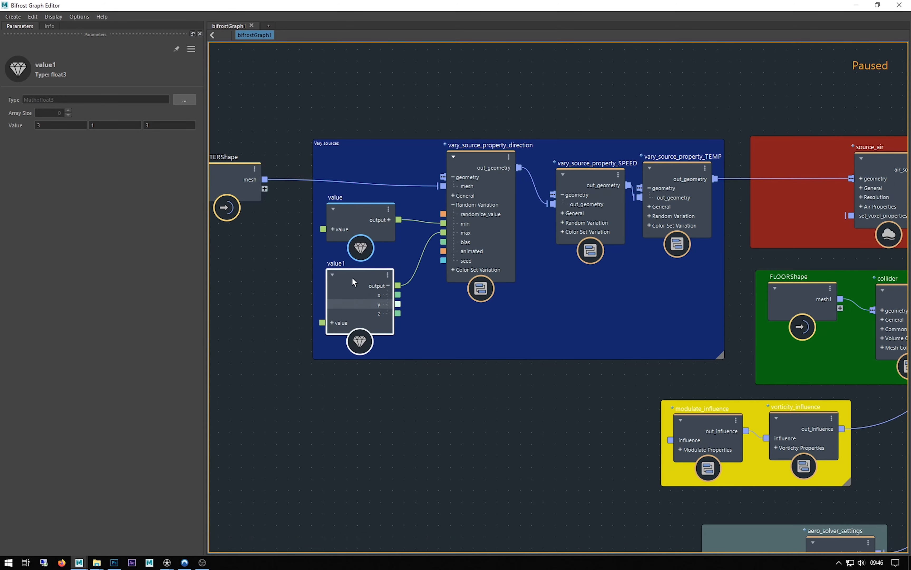
# - Check the Property name on vary_source_property_direction and show the parameters of vary_source_property_SPEED
pyautogui.click(471, 156)
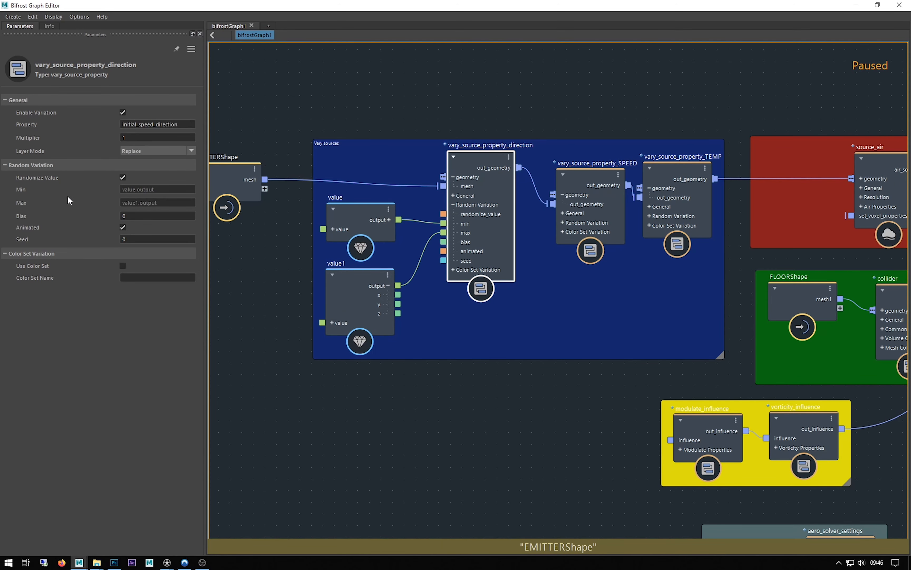
pyautogui.click(184, 124)
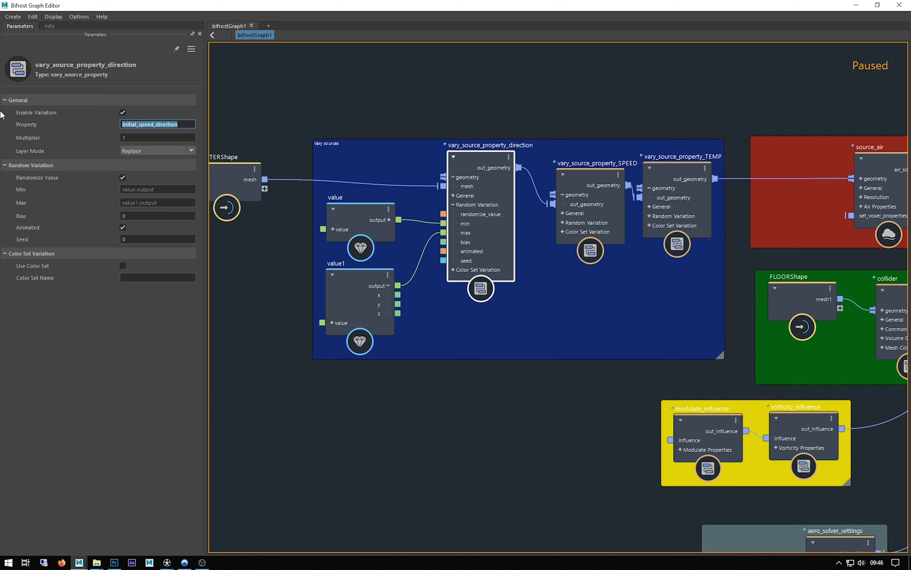
pyautogui.click(580, 182)
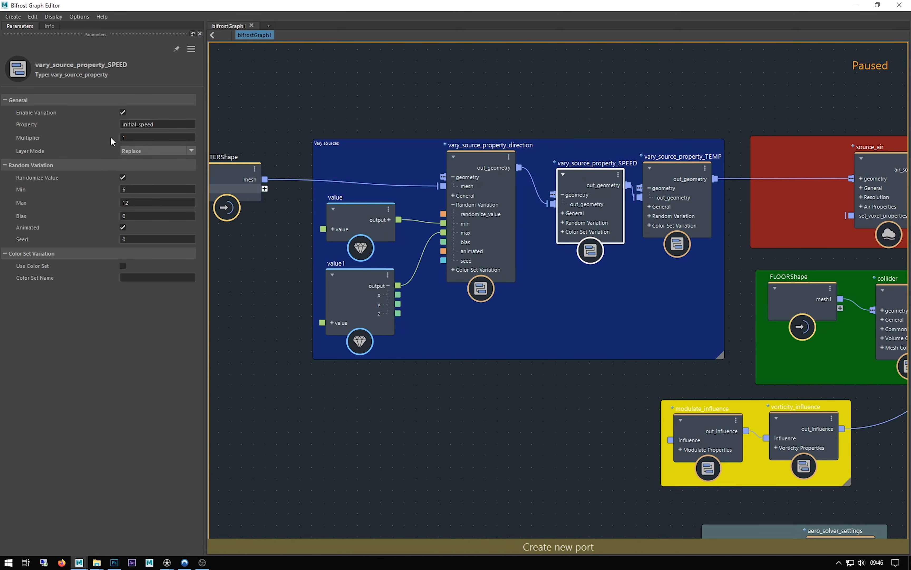
# - Check the property and Max on vary_source_property_SPEED, and compare them with the parameters of vary_source_property_direction
pyautogui.moveTo(169, 125); pyautogui.dragTo(76, 117)
pyautogui.moveTo(121, 203); pyautogui.dragTo(79, 196)
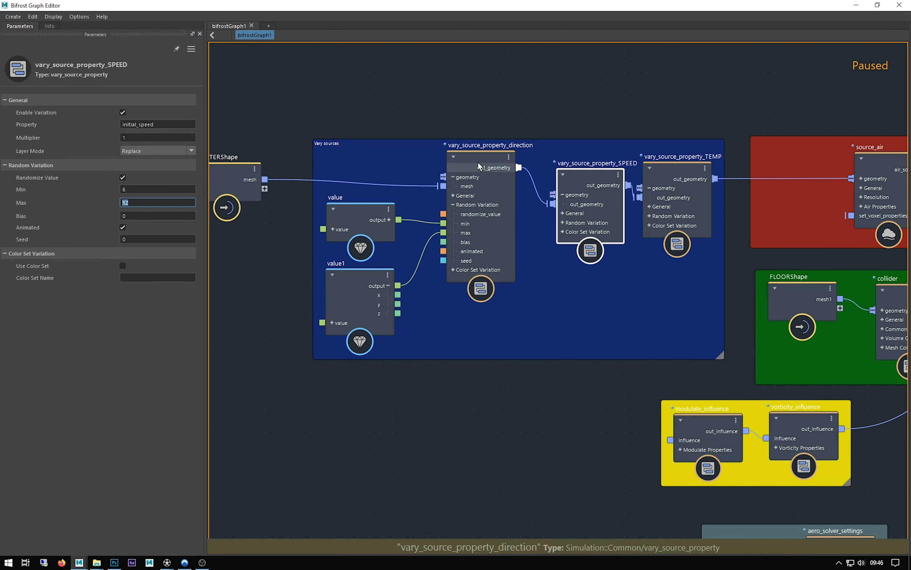
pyautogui.click(487, 169)
pyautogui.click(132, 215)
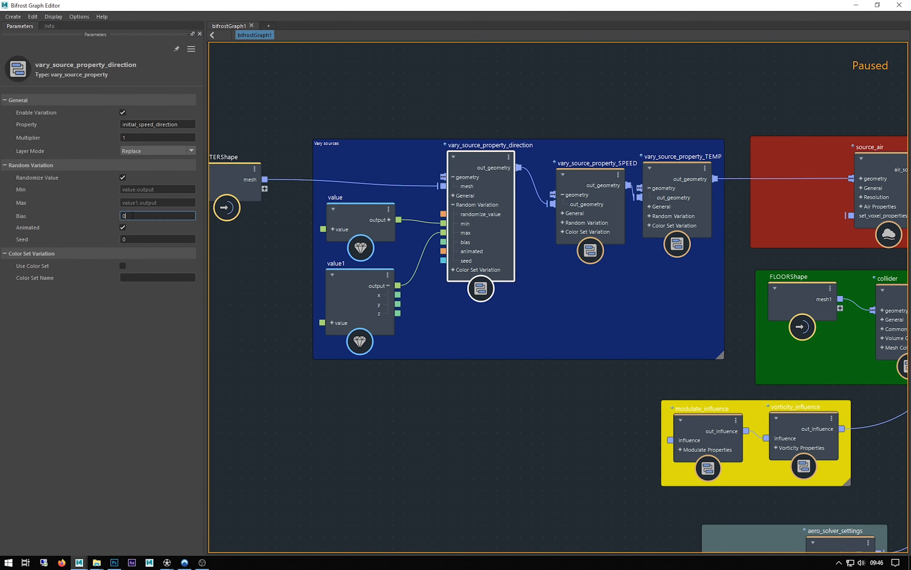
pyautogui.click(573, 175)
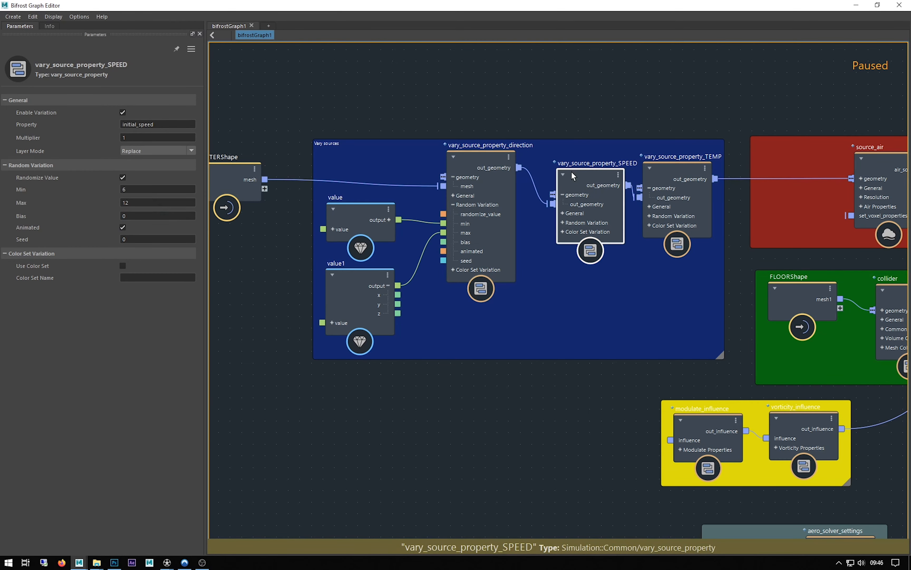
# - Inspect the Min and Max of the random temperature variation on vary_source_property_TEMP
pyautogui.click(676, 172)
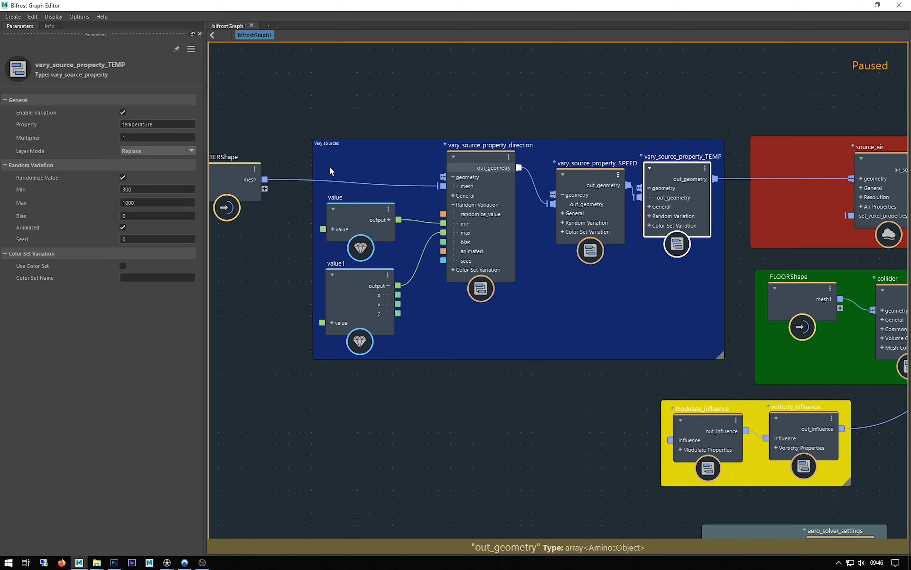
pyautogui.doubleClick(140, 189)
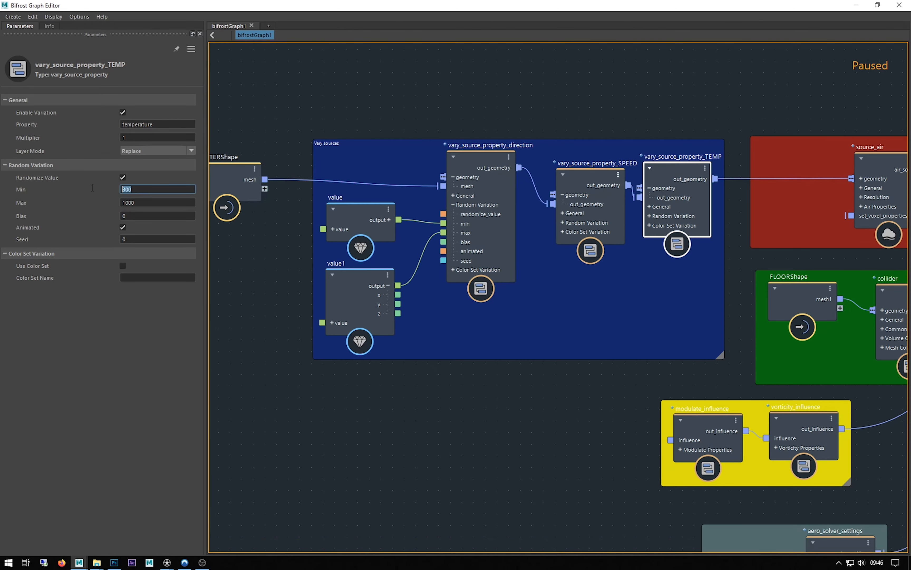
pyautogui.doubleClick(146, 202)
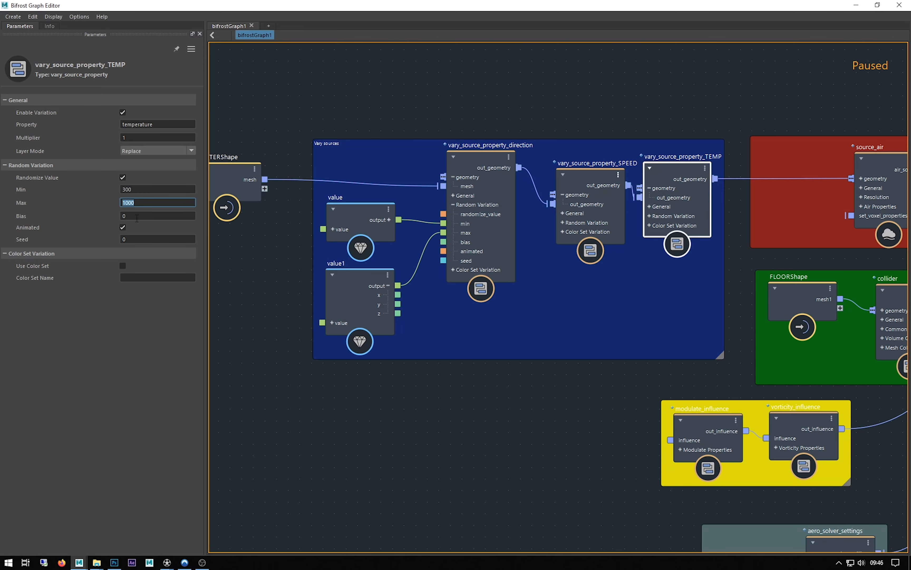
# - Review the Fluid Detail Size and Temperature of the source_air node
pyautogui.moveTo(503, 100); pyautogui.dragTo(245, 103, button='middle')
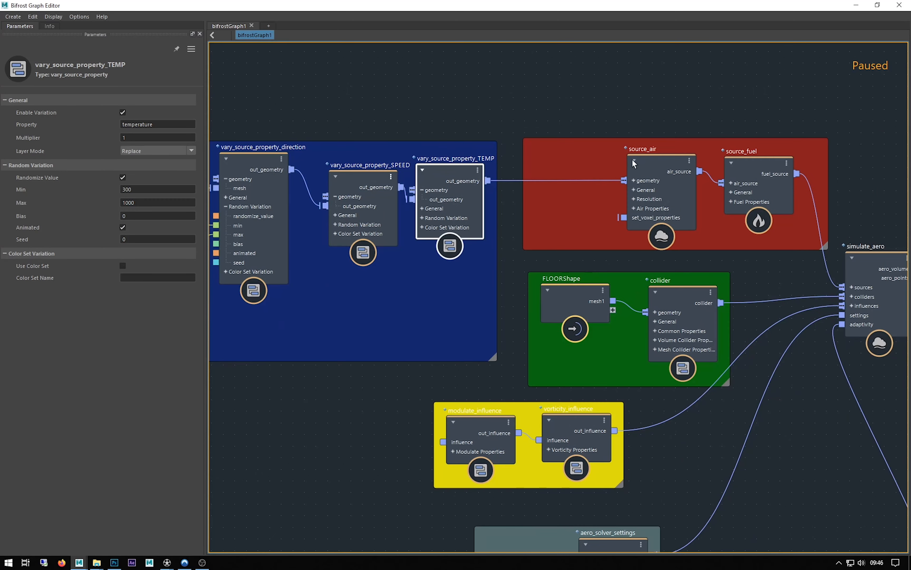
pyautogui.click(659, 160)
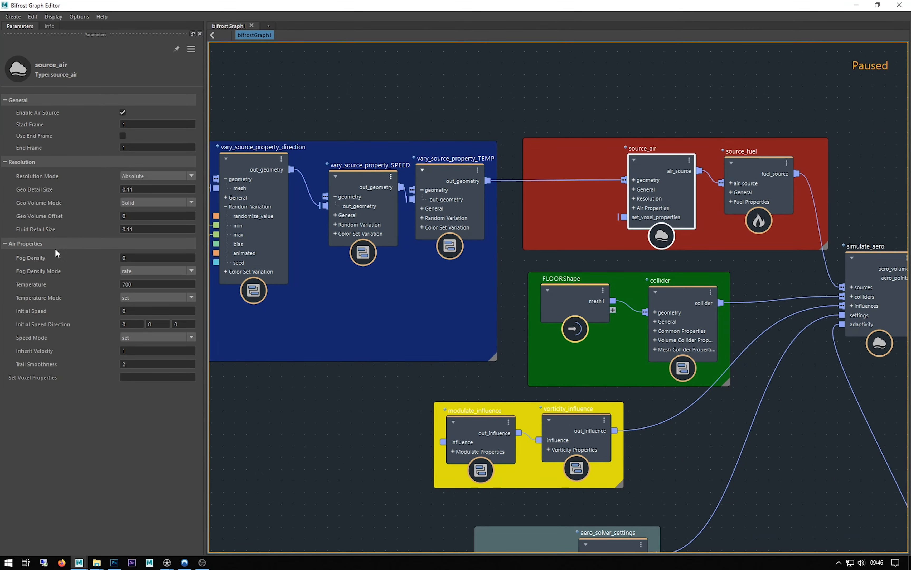
pyautogui.doubleClick(134, 226)
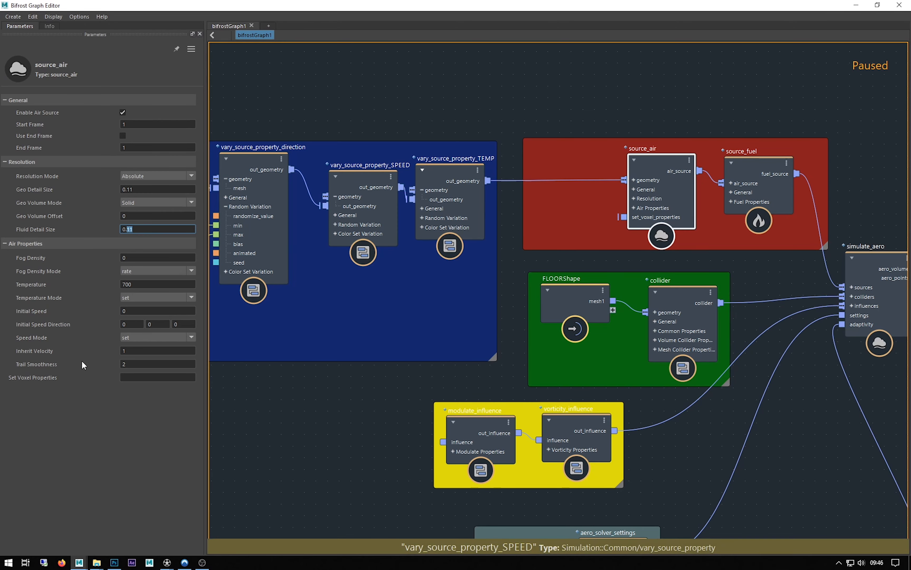
pyautogui.click(138, 283)
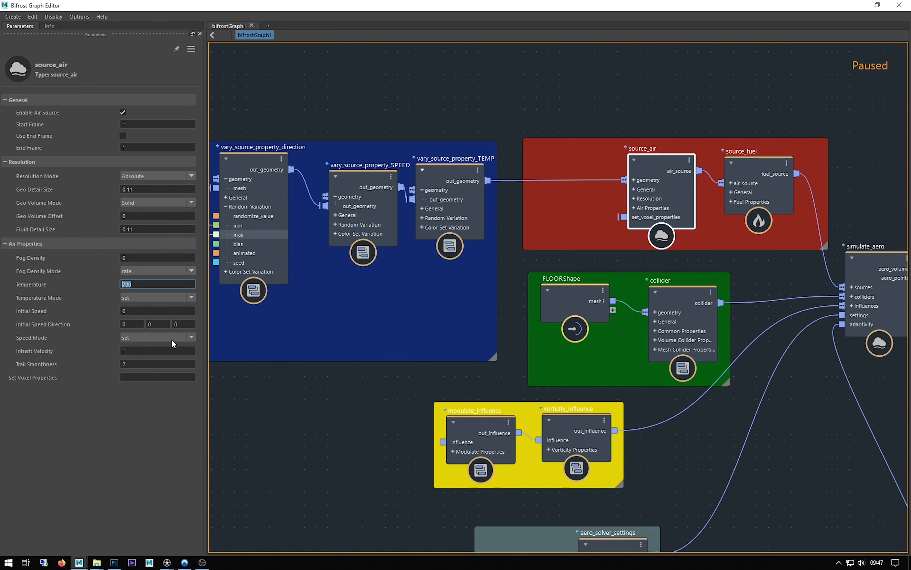
# - Review source_fuel's Ignition Temperature, Oxygen Percentage and Burn Rate, and show the parameters of simulate_aero
pyautogui.moveTo(686, 83); pyautogui.dragTo(650, 94, button='middle')
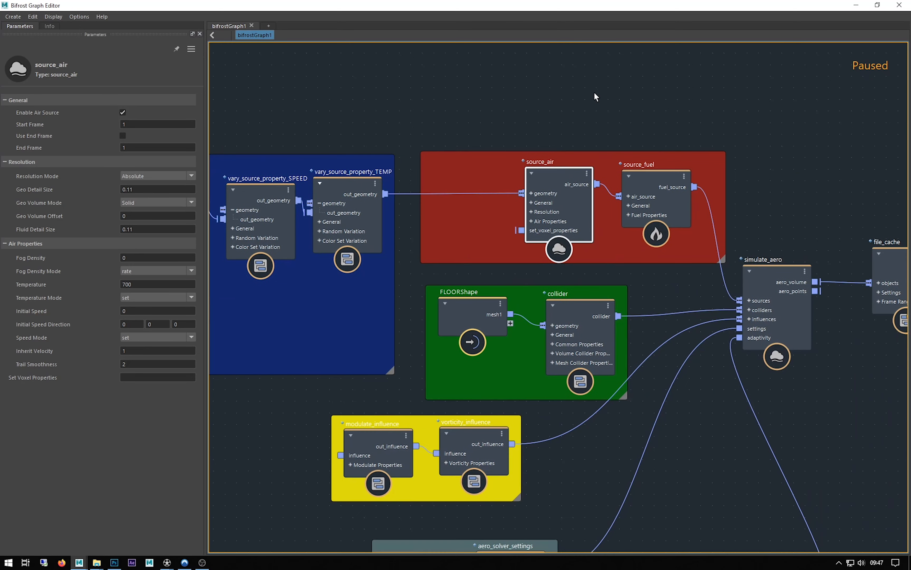
pyautogui.click(652, 178)
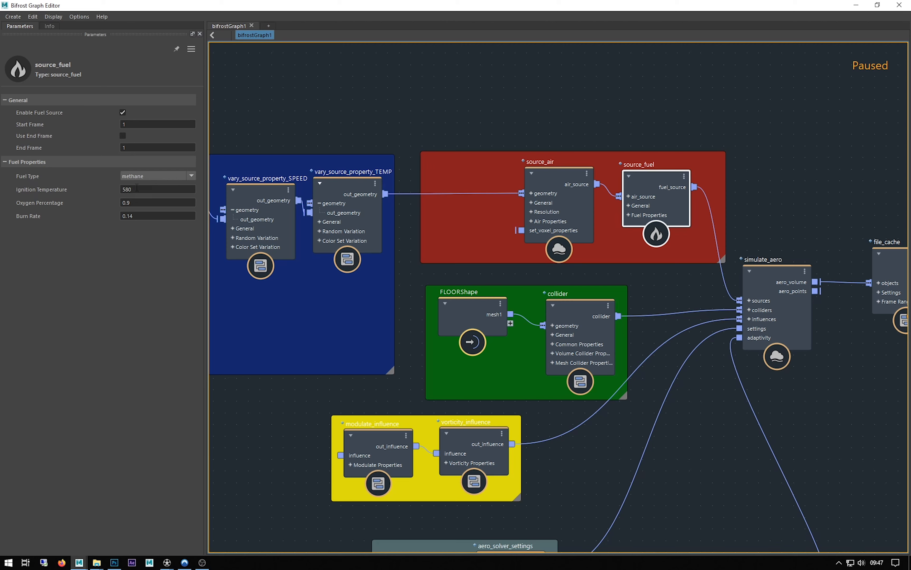
pyautogui.click(134, 188)
pyautogui.click(134, 201)
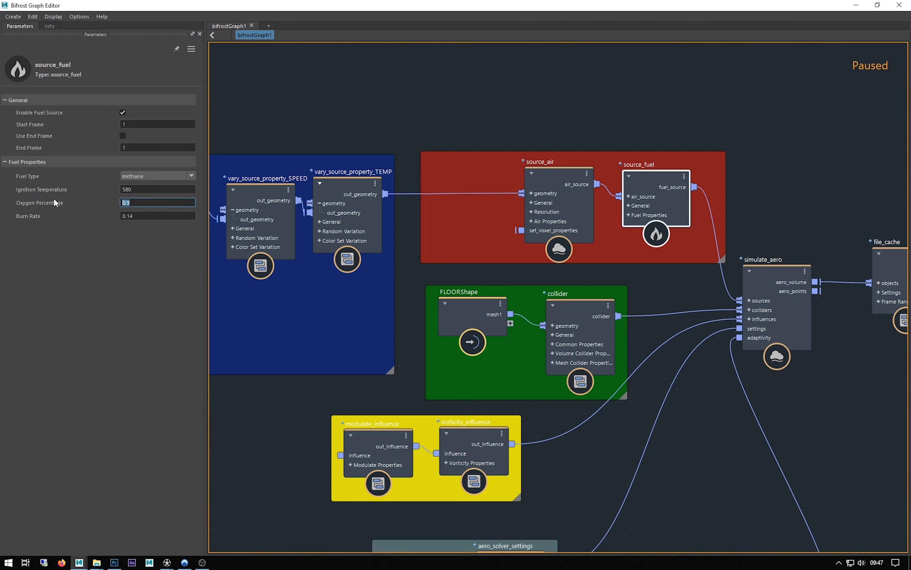
pyautogui.click(139, 218)
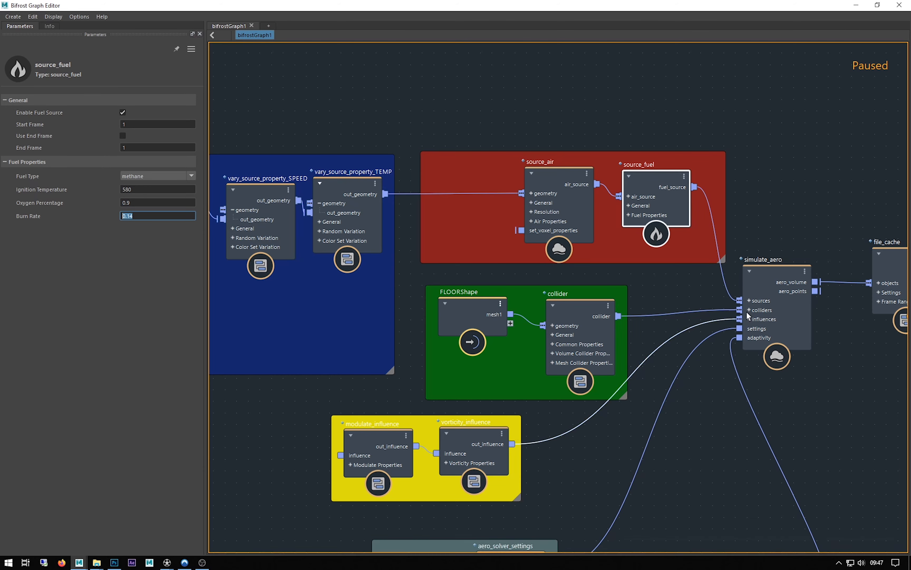
pyautogui.click(750, 278)
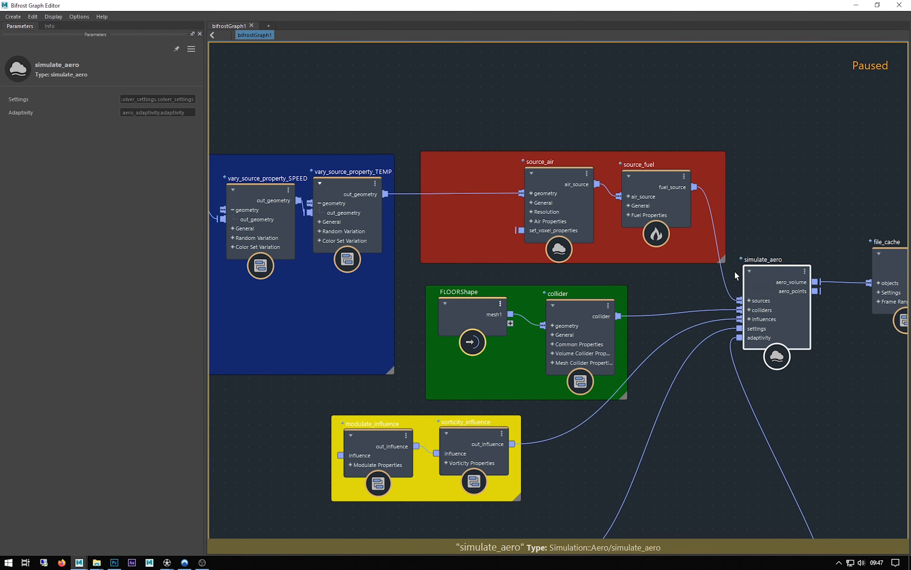
# - Examine the collider node fed by FLOORShape and check its Geo Mode options without changing them
pyautogui.keyDown('alt'); pyautogui.moveTo(771, 189); pyautogui.dragTo(827, 135, button='middle'); pyautogui.keyUp('alt')
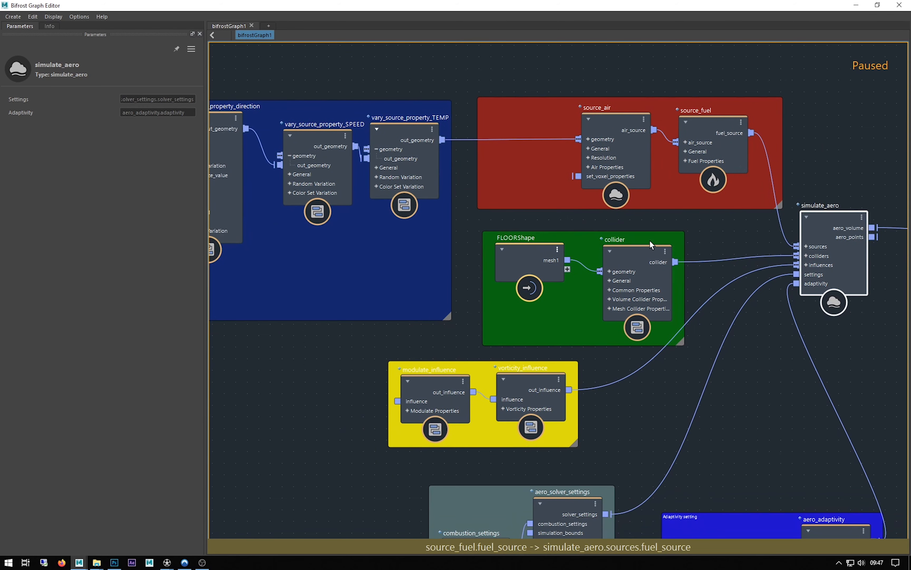
pyautogui.click(633, 252)
pyautogui.click(510, 262)
pyautogui.click(640, 261)
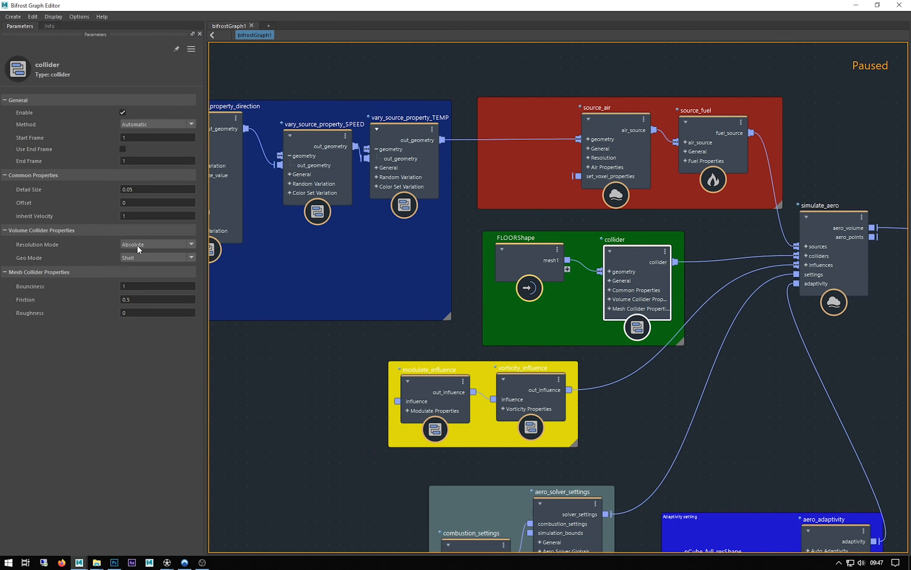
pyautogui.click(158, 258)
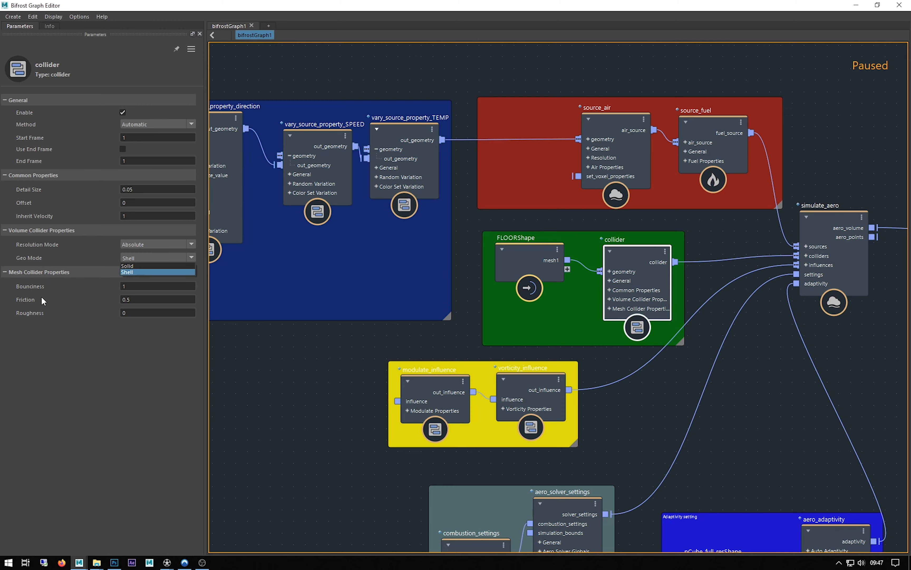
pyautogui.click(65, 363)
# - Review the vorticity_influence properties and the parameters of the modulate_influence node that feeds it
pyautogui.moveTo(359, 341); pyautogui.dragTo(362, 290, button='middle')
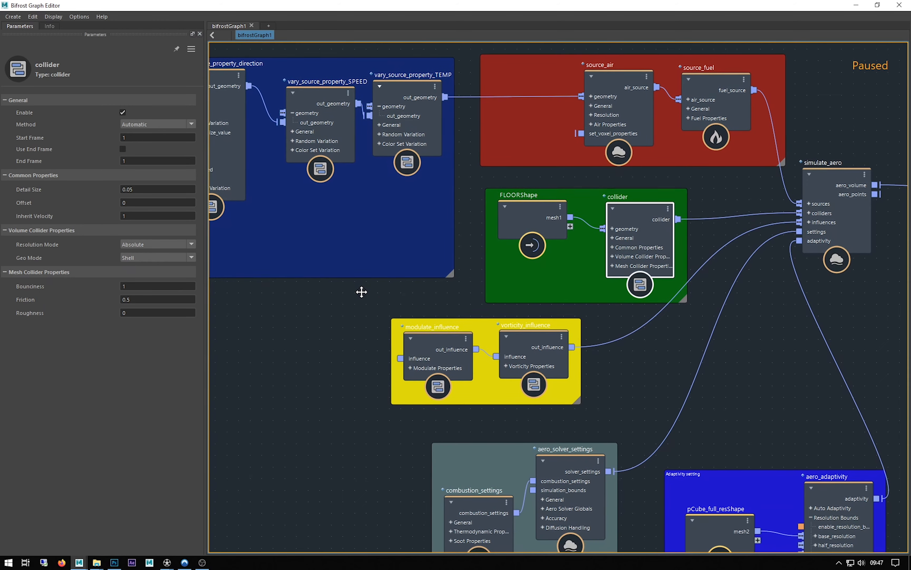
pyautogui.click(519, 344)
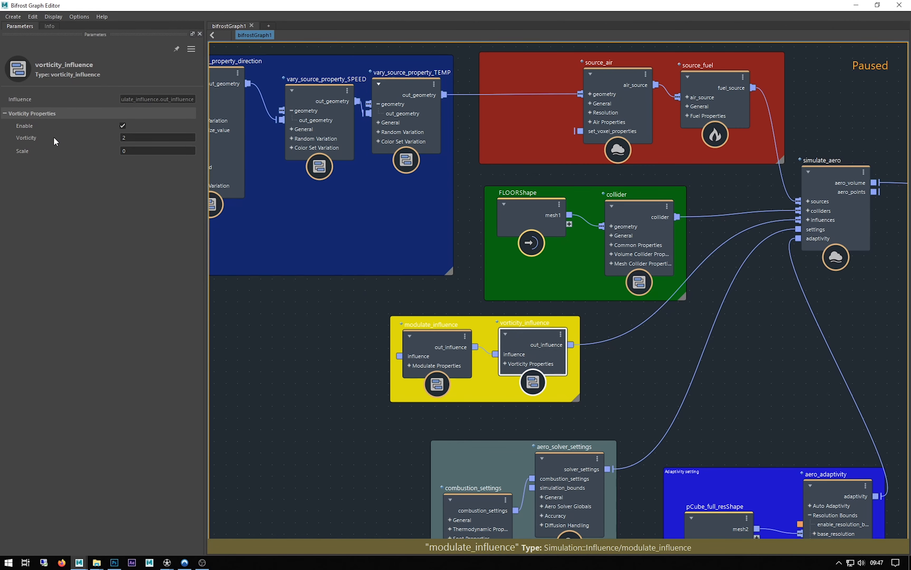
pyautogui.click(426, 336)
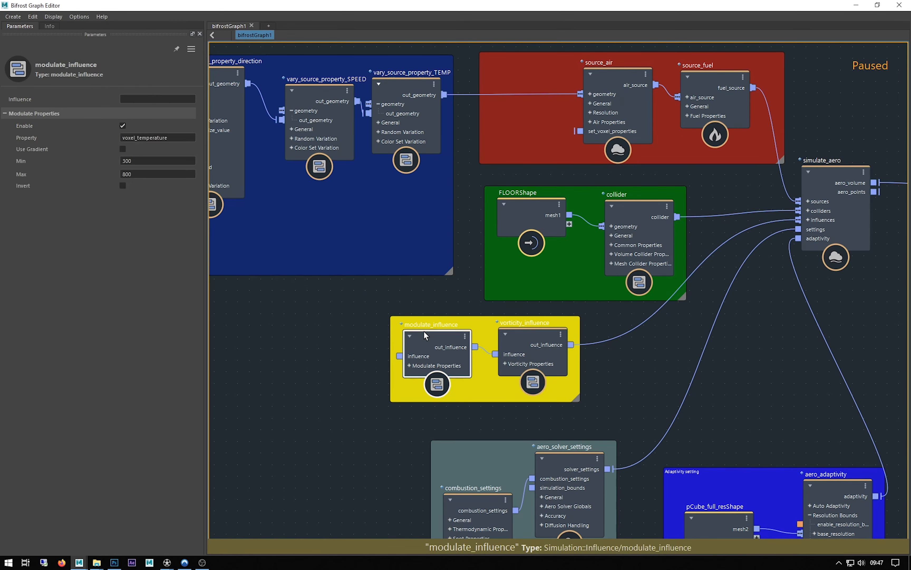
# - Recolor the backdrop around modulate_influence and vorticity_influence to dark blue (#000092)
pyautogui.click(579, 398)
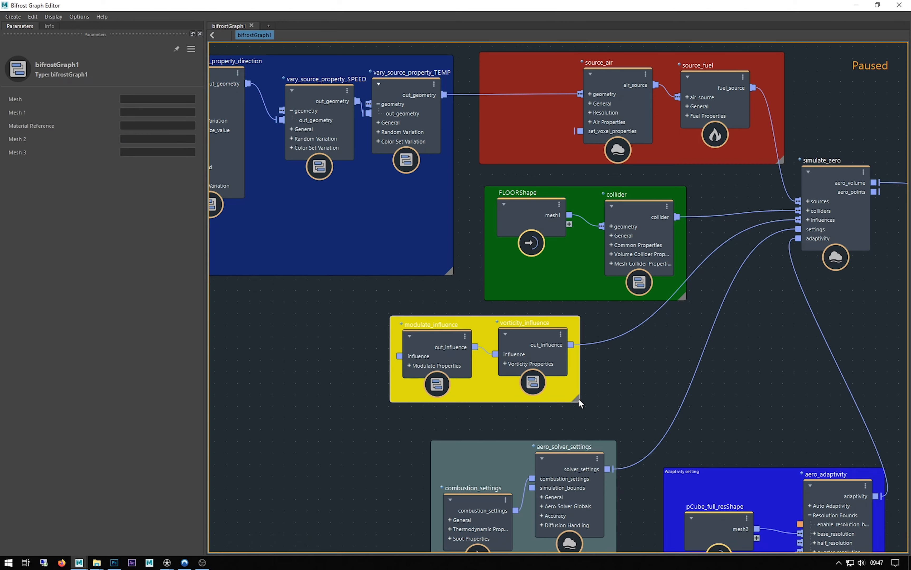
pyautogui.click(575, 398)
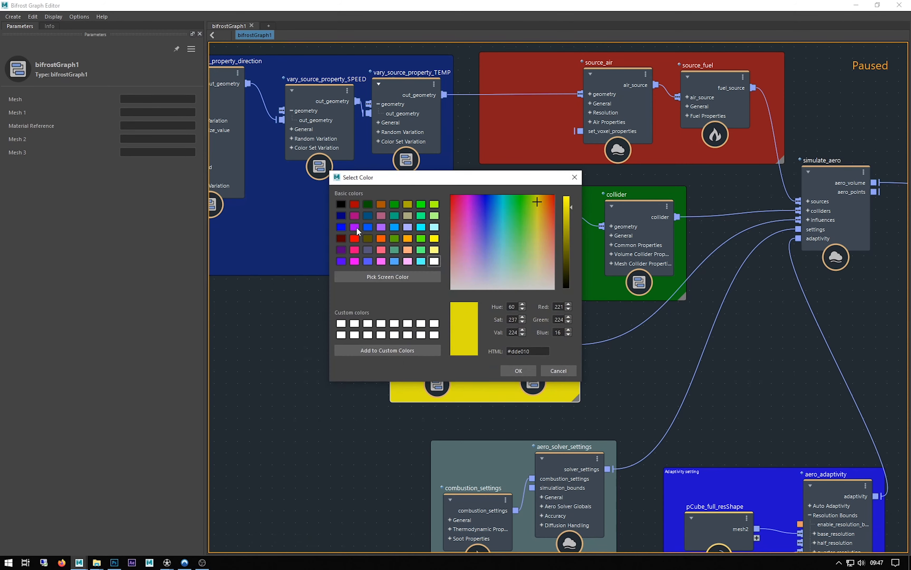
pyautogui.click(341, 227)
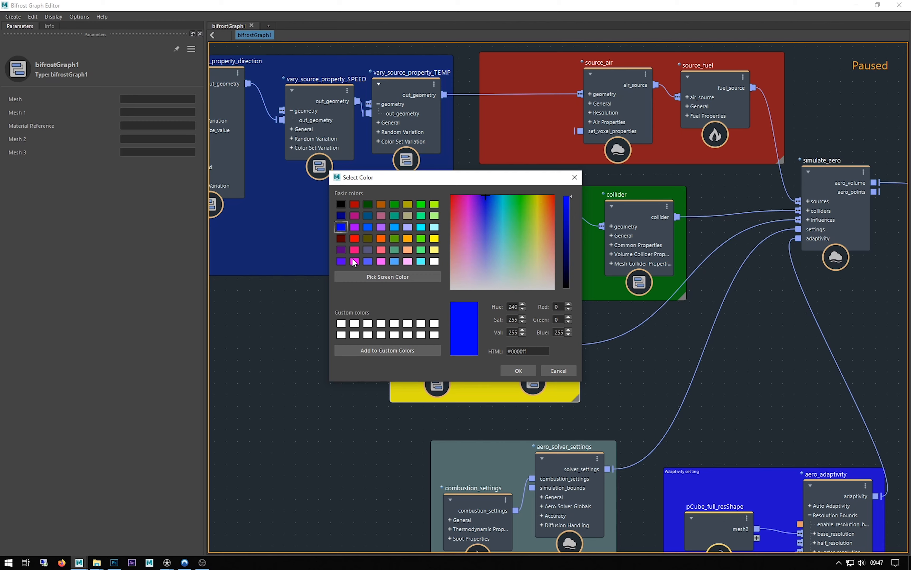
pyautogui.moveTo(568, 249); pyautogui.dragTo(568, 239)
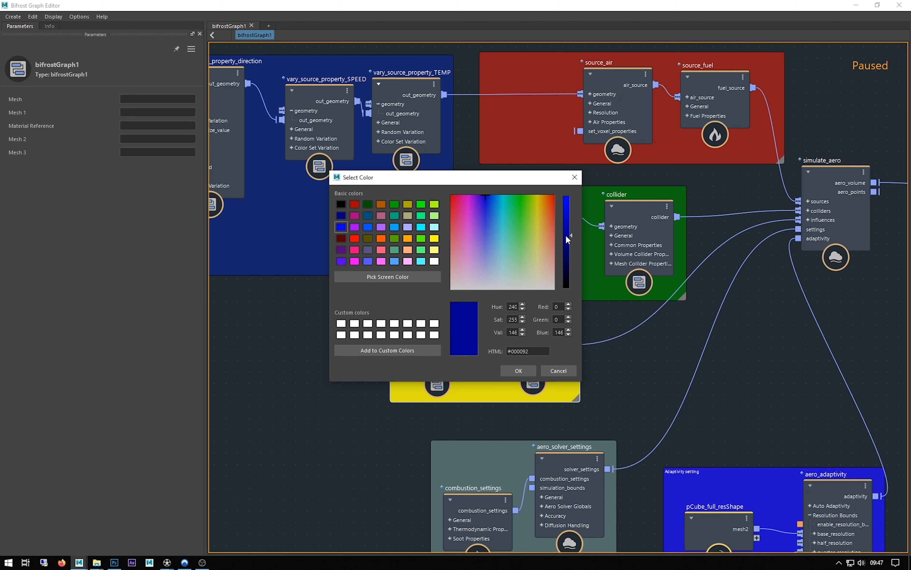
pyautogui.click(524, 371)
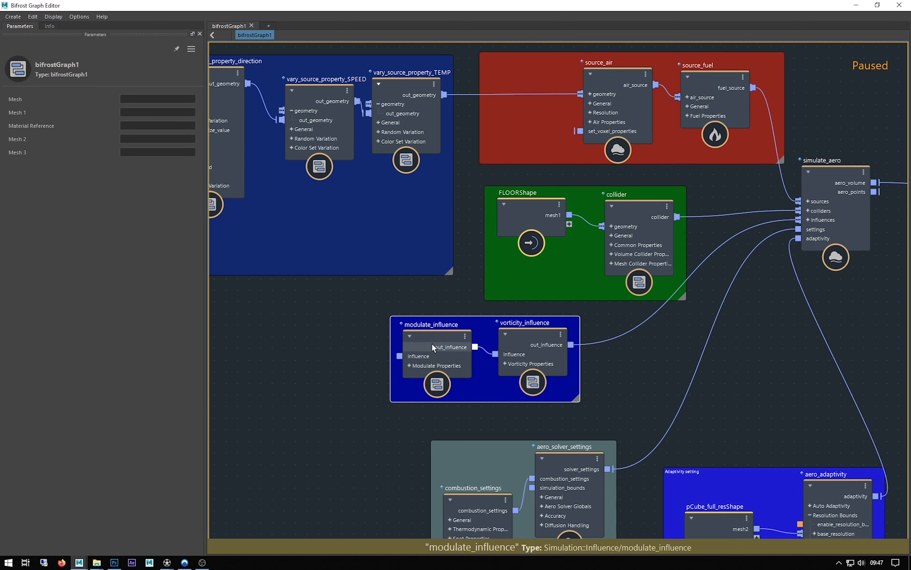
# - Inspect the Property name, Min and Max in modulate_influence's modulate properties
pyautogui.click(424, 370)
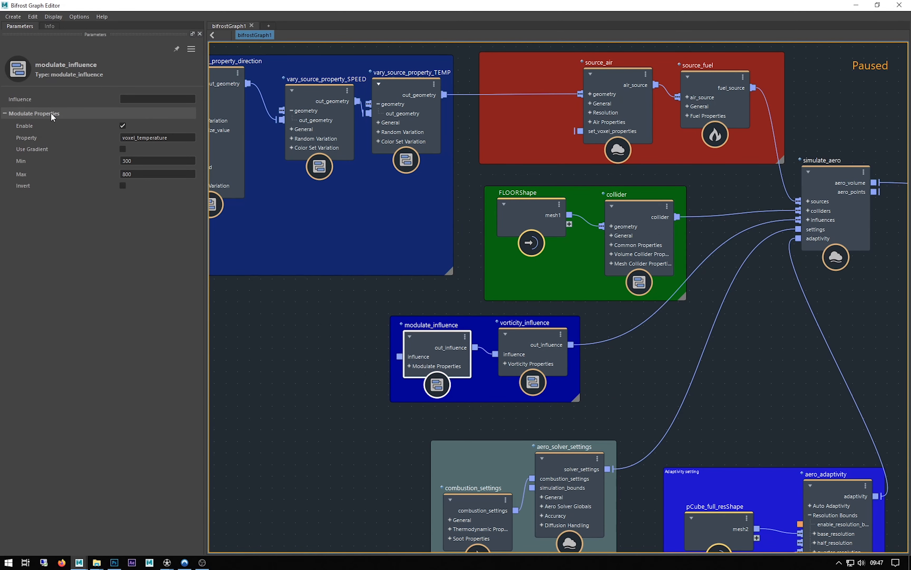
pyautogui.click(181, 140)
pyautogui.doubleClick(181, 139)
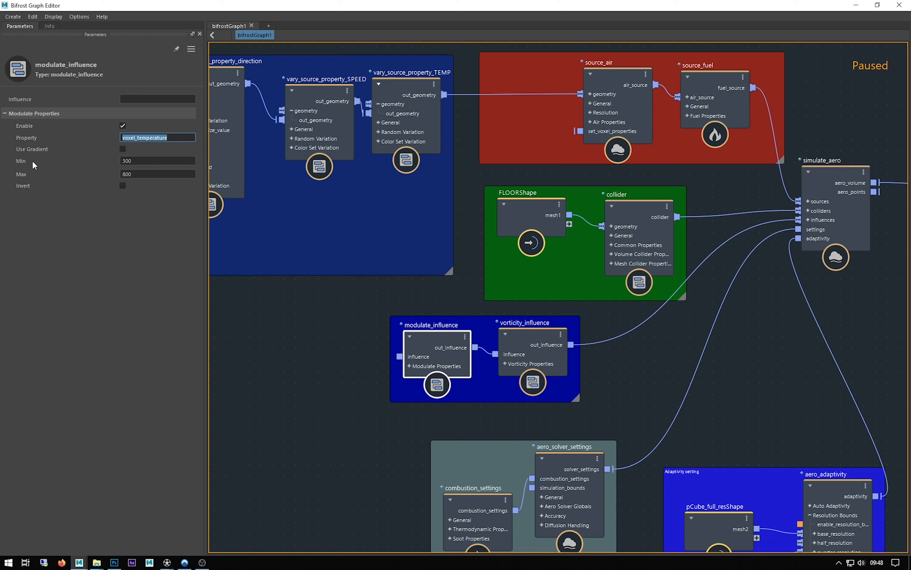
pyautogui.click(128, 161)
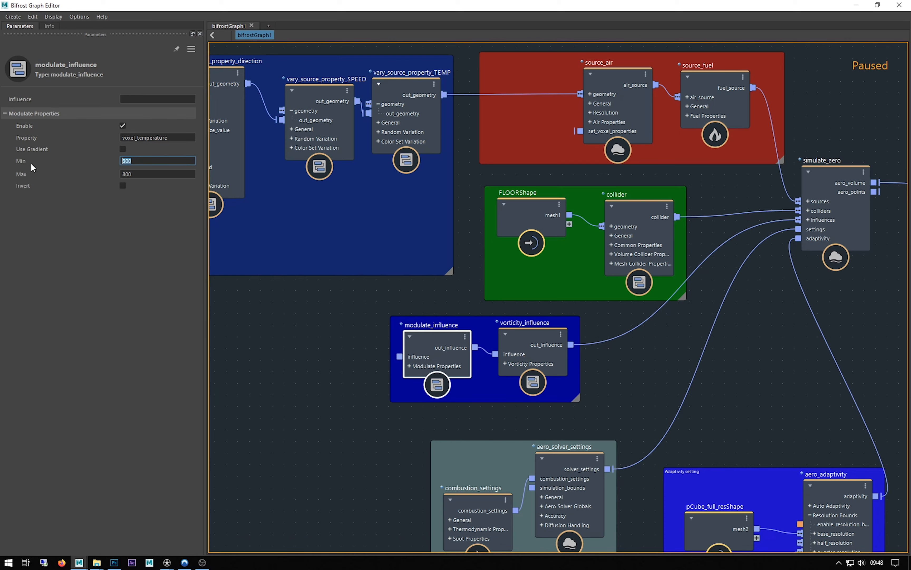
pyautogui.click(143, 174)
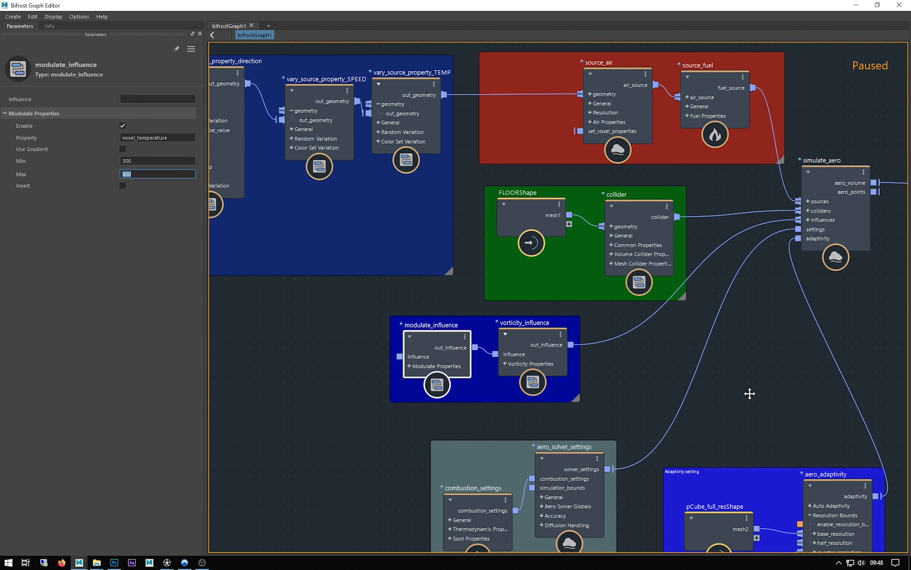
# - Review the Scene Units In Meters and Simulation Speed settings of the aero_solver_settings node
pyautogui.moveTo(750, 393); pyautogui.dragTo(716, 319, button='middle')
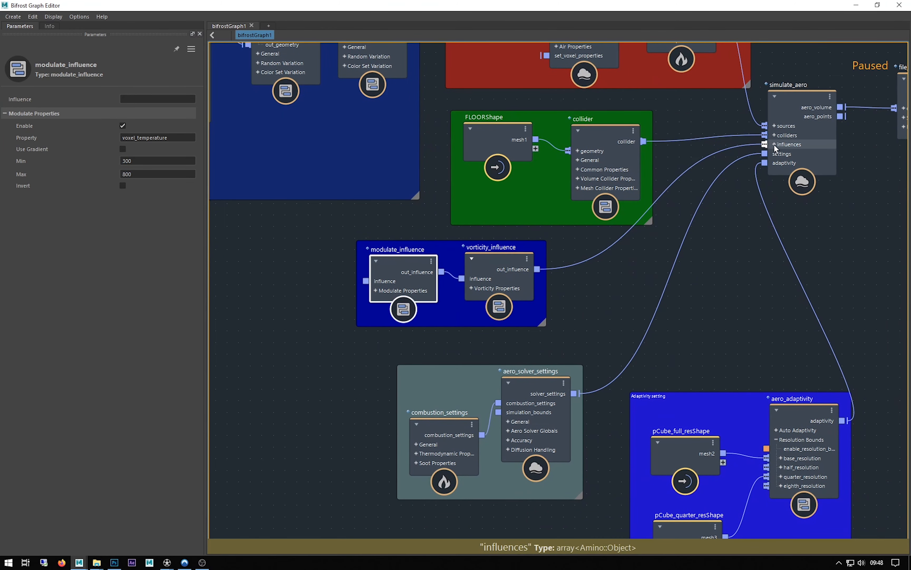
pyautogui.moveTo(680, 363); pyautogui.dragTo(806, 213, button='middle')
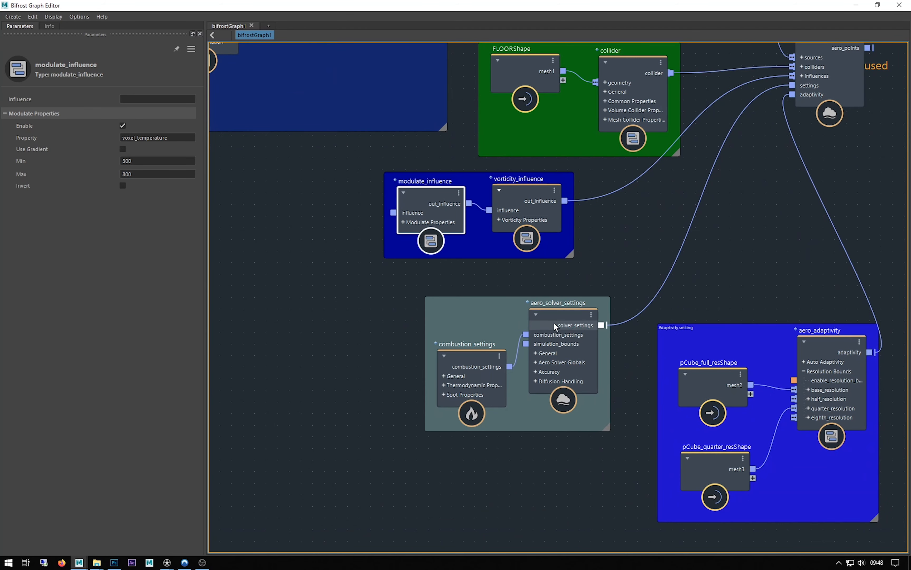
pyautogui.click(538, 318)
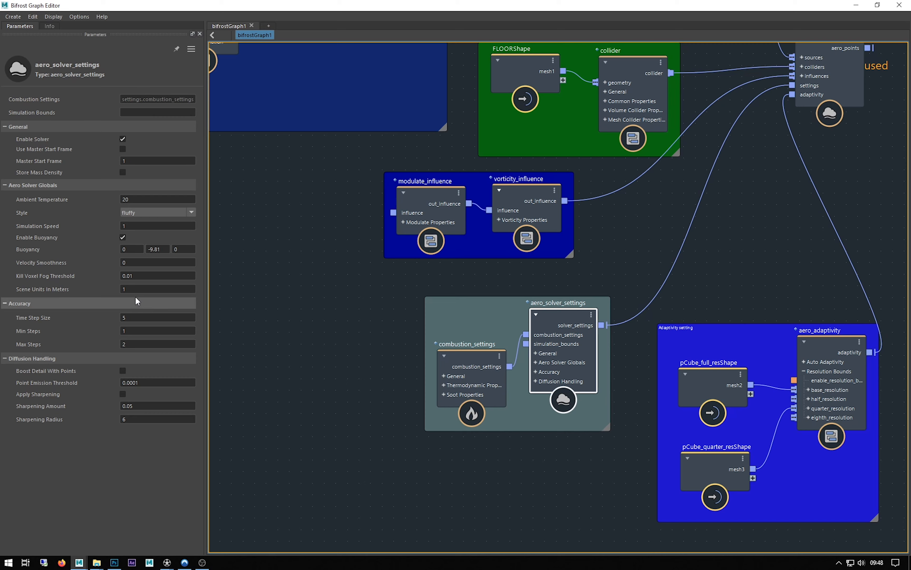
pyautogui.click(47, 289)
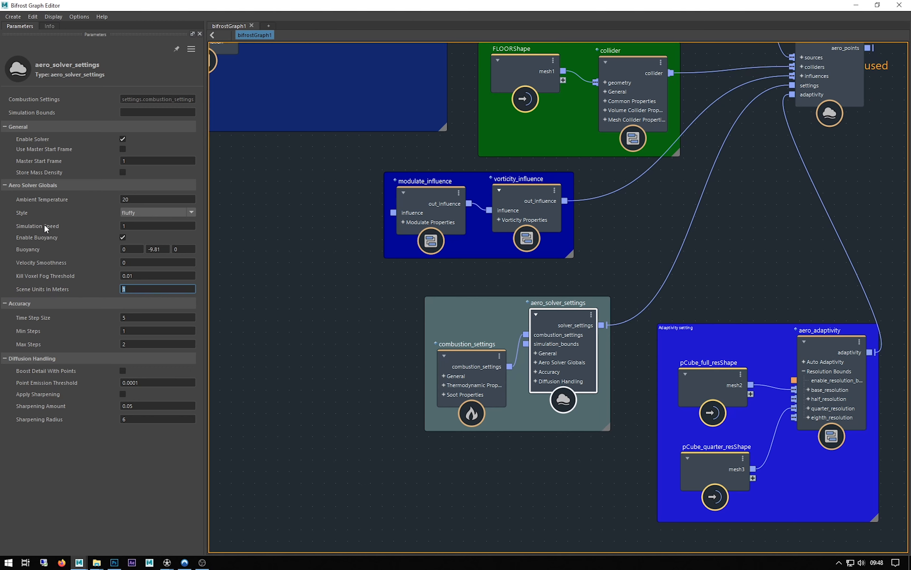
pyautogui.click(153, 226)
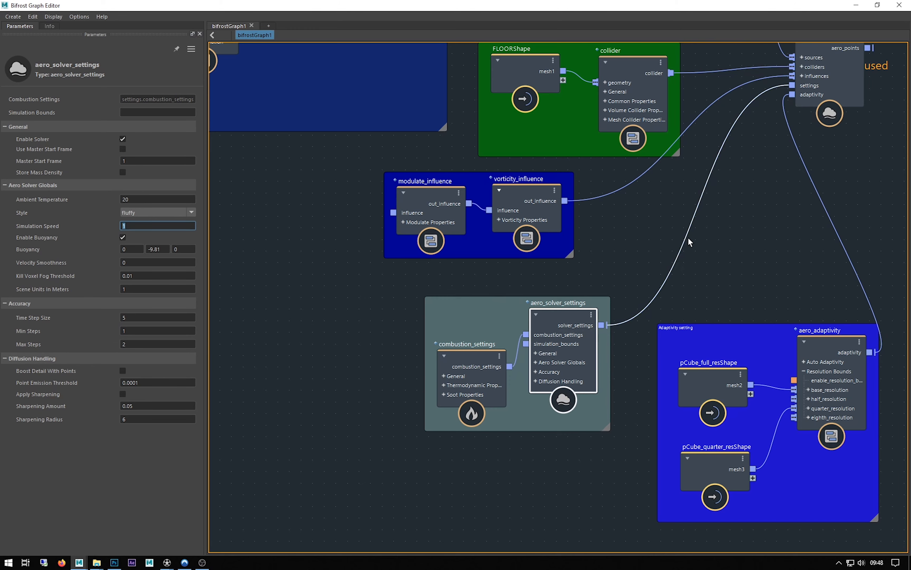
# - Enable Resolution Bounds on the aero_adaptivity node
pyautogui.moveTo(690, 240); pyautogui.dragTo(620, 220, button='middle')
pyautogui.moveTo(703, 241); pyautogui.dragTo(674, 234, button='middle')
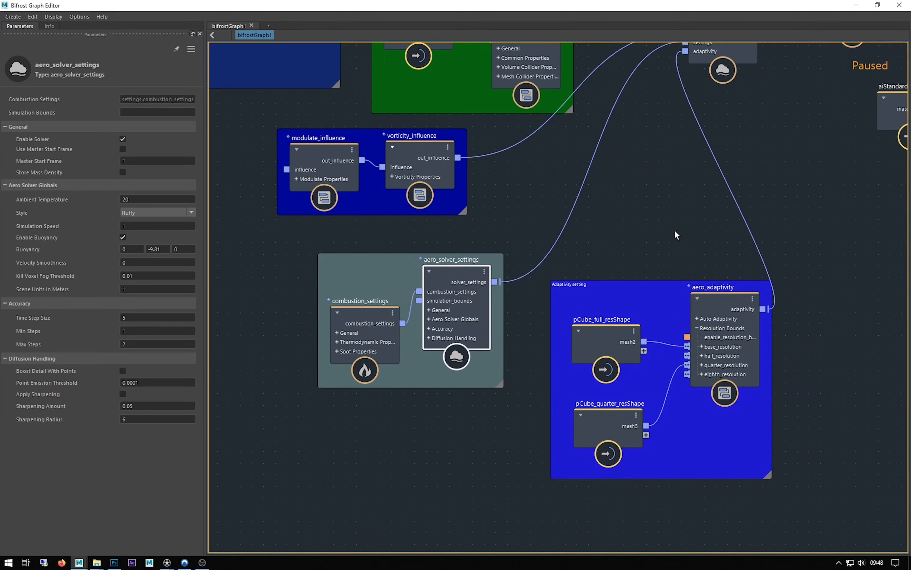
pyautogui.click(714, 298)
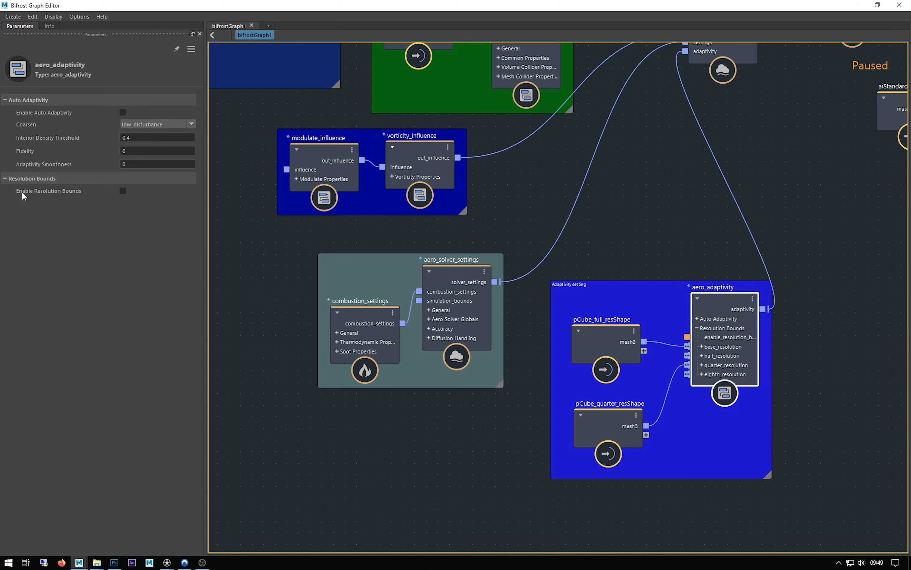
pyautogui.click(122, 191)
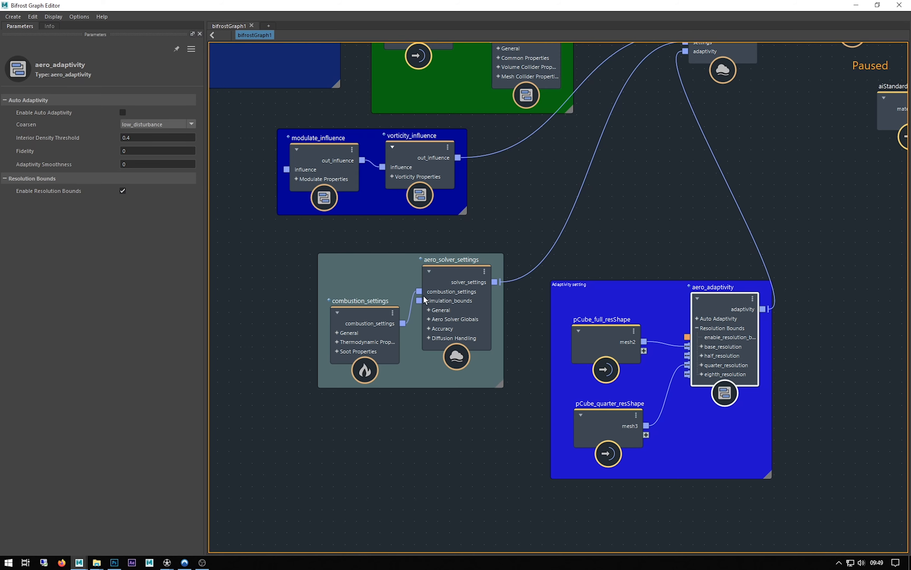
# - Review the Mode and Filename settings of the file_cache node that follows simulate_aero
pyautogui.moveTo(634, 175); pyautogui.dragTo(566, 334, button='middle')
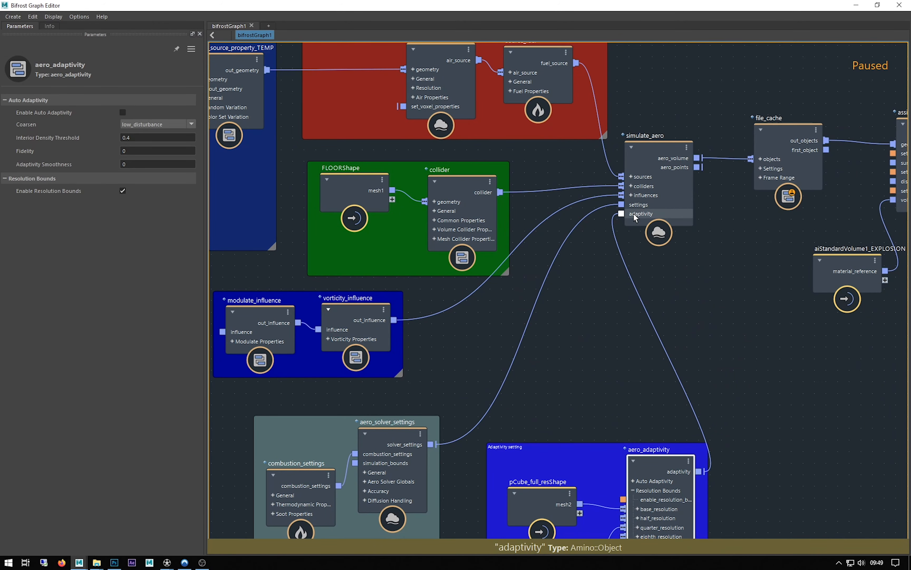
pyautogui.moveTo(716, 283); pyautogui.dragTo(524, 301, button='middle')
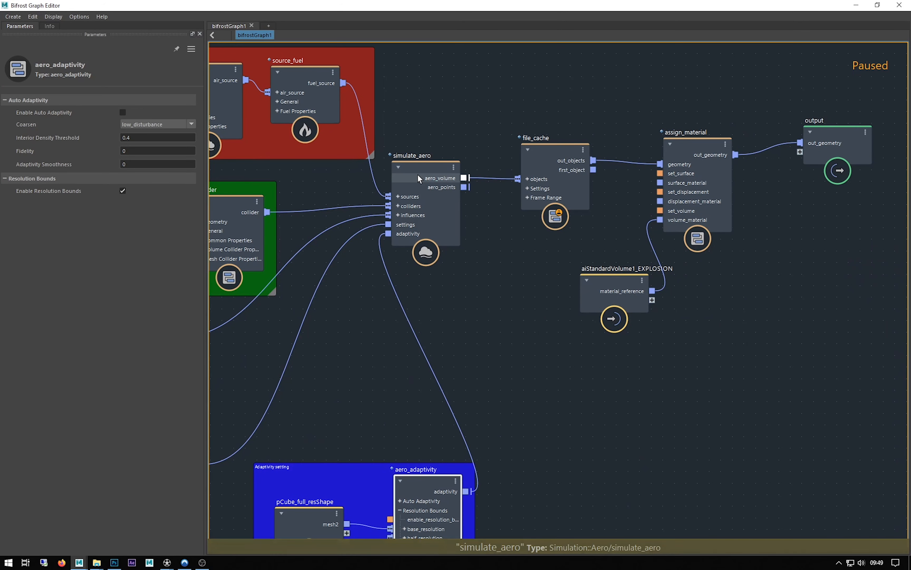
pyautogui.click(546, 155)
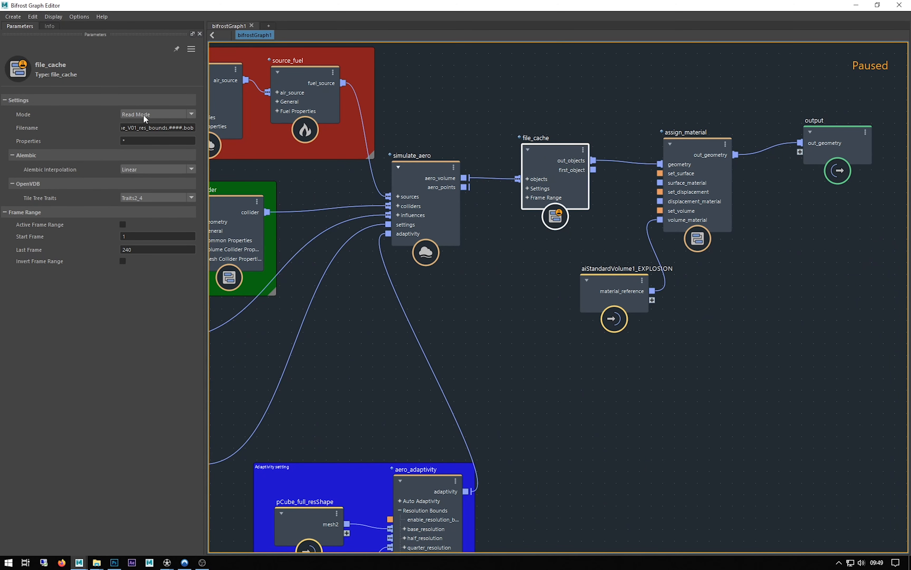
pyautogui.click(145, 127)
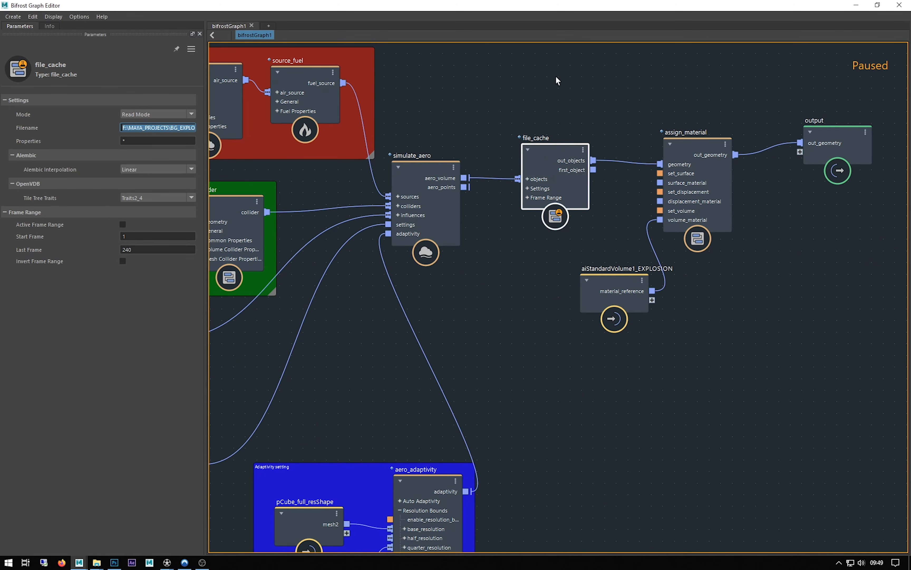
pyautogui.moveTo(524, 101); pyautogui.dragTo(471, 109, button='middle')
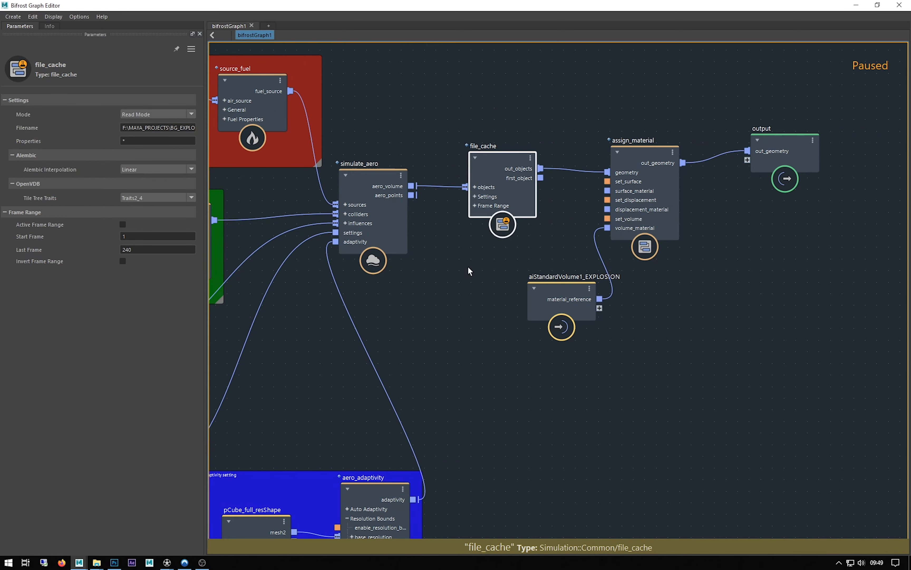
# - Move the output, assign_material and aiStandardVolume1_EXPLOSION nodes farther from file_cache to make room around the material nodes
pyautogui.click(776, 150)
pyautogui.moveTo(776, 151); pyautogui.dragTo(826, 152)
pyautogui.moveTo(665, 152); pyautogui.dragTo(706, 151)
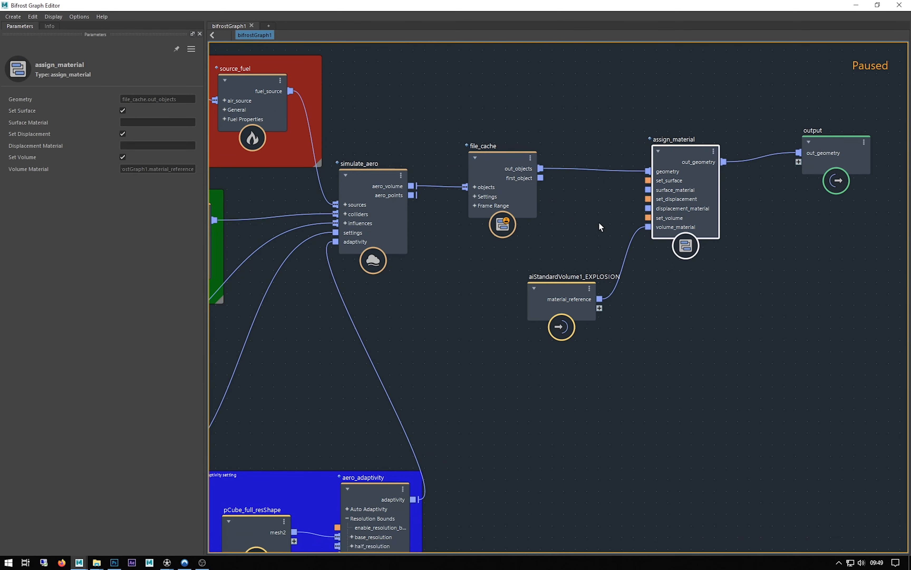
pyautogui.click(534, 300)
pyautogui.moveTo(534, 299); pyautogui.dragTo(572, 304)
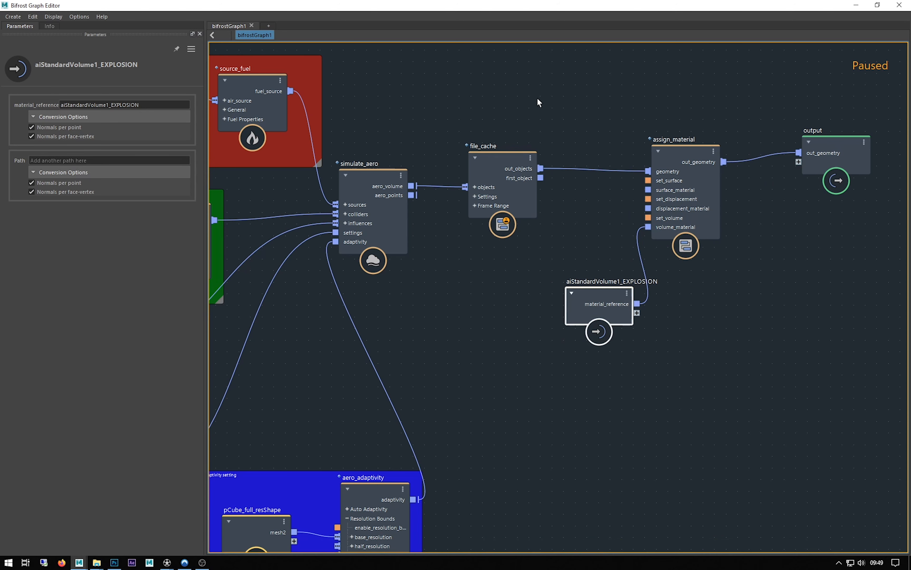
# - Add a backdrop around the assign_material and aiStandardVolume1_EXPLOSION nodes
pyautogui.moveTo(558, 84); pyautogui.dragTo(751, 407)
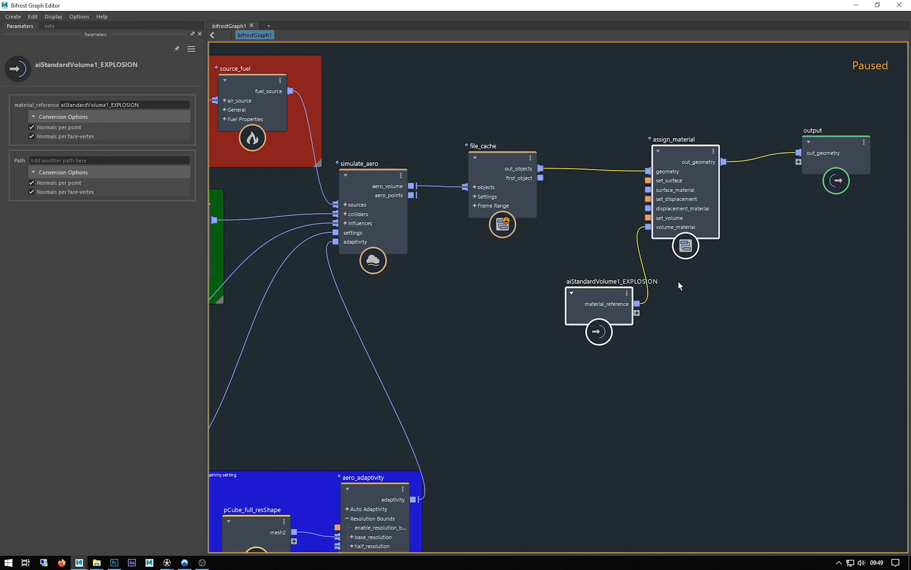
pyautogui.rightClick(559, 95)
pyautogui.click(587, 109)
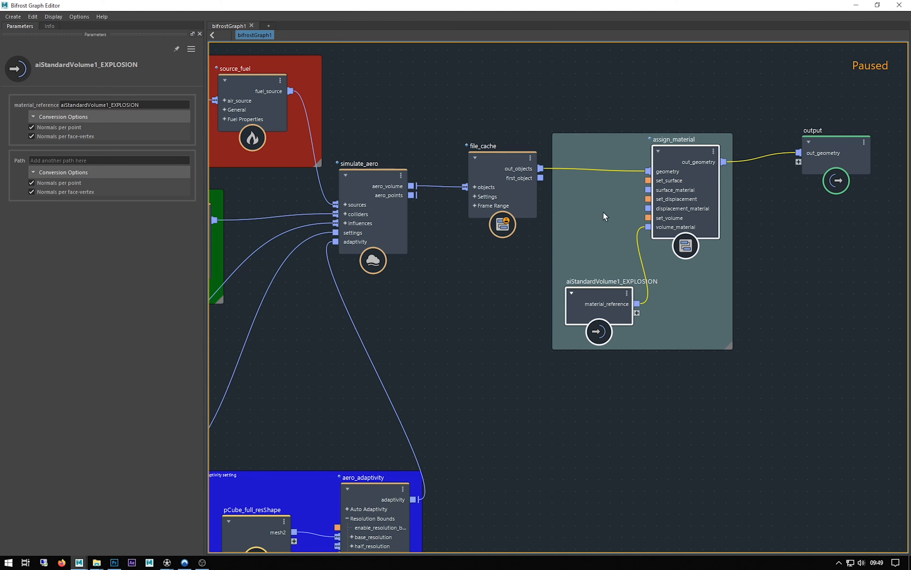
# - Recolor the backdrop around the material nodes to dark yellow and label it "shader"
pyautogui.doubleClick(730, 345)
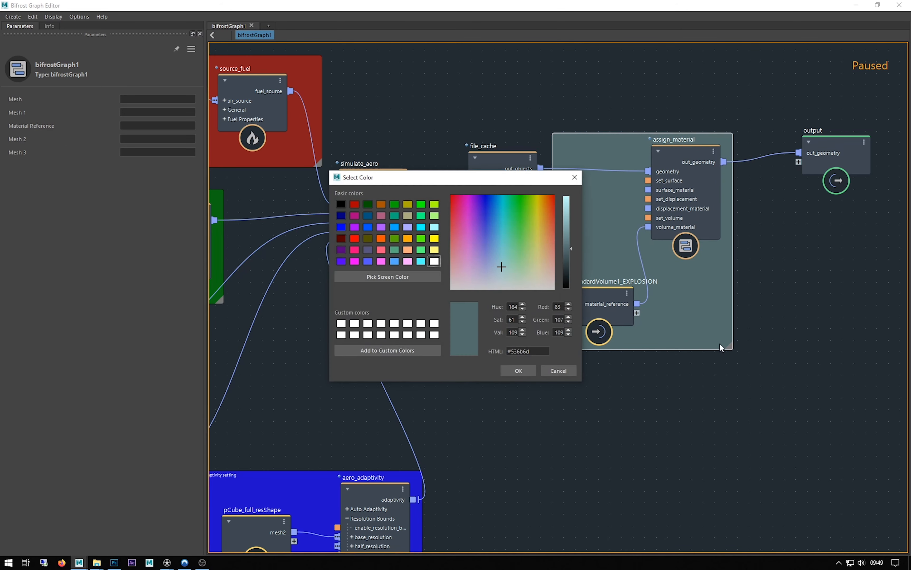
pyautogui.click(435, 239)
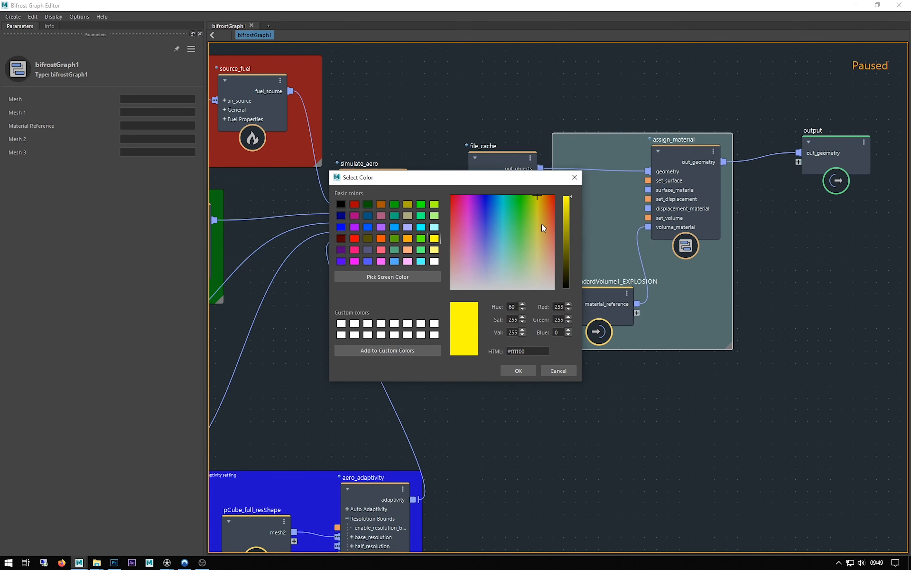
pyautogui.moveTo(567, 228); pyautogui.dragTo(576, 241)
pyautogui.click(515, 371)
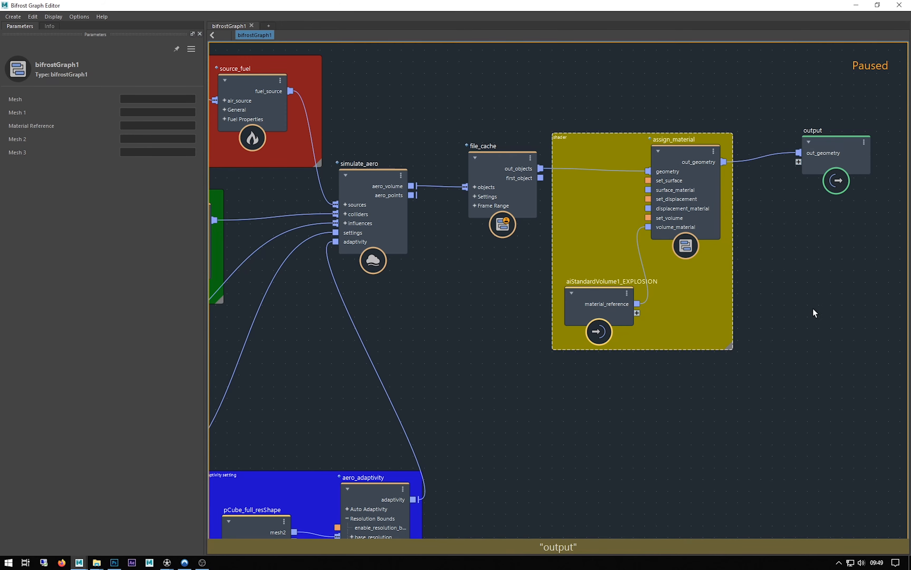
# - Try to resume graph execution, and minimize the Bifrost Graph Editor
pyautogui.scroll(-4, 416, 341)
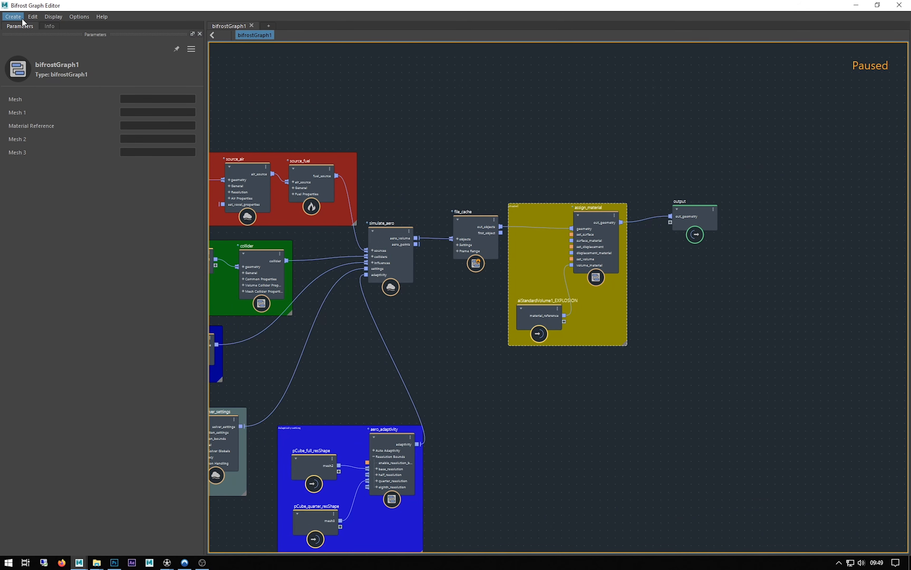
pyautogui.click(32, 16)
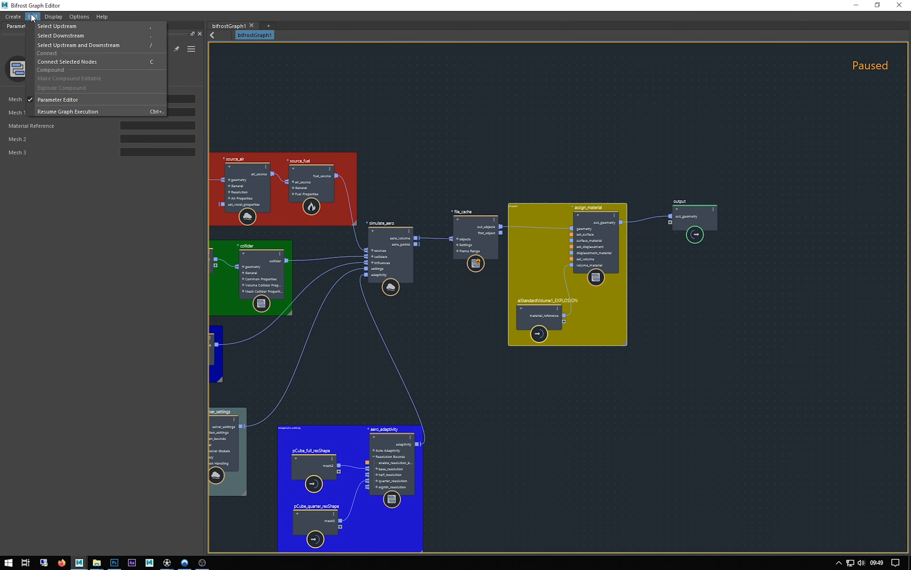
pyautogui.click(52, 114)
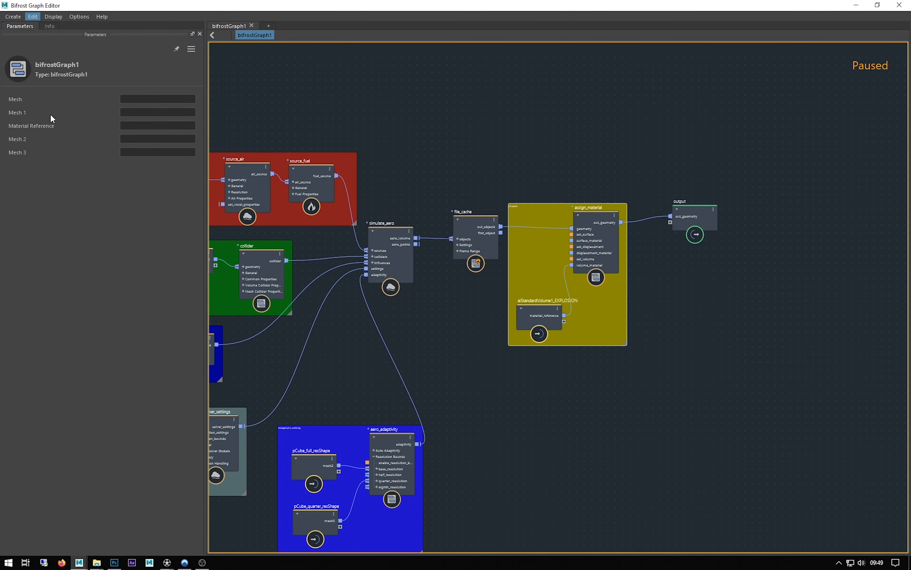
pyautogui.click(856, 5)
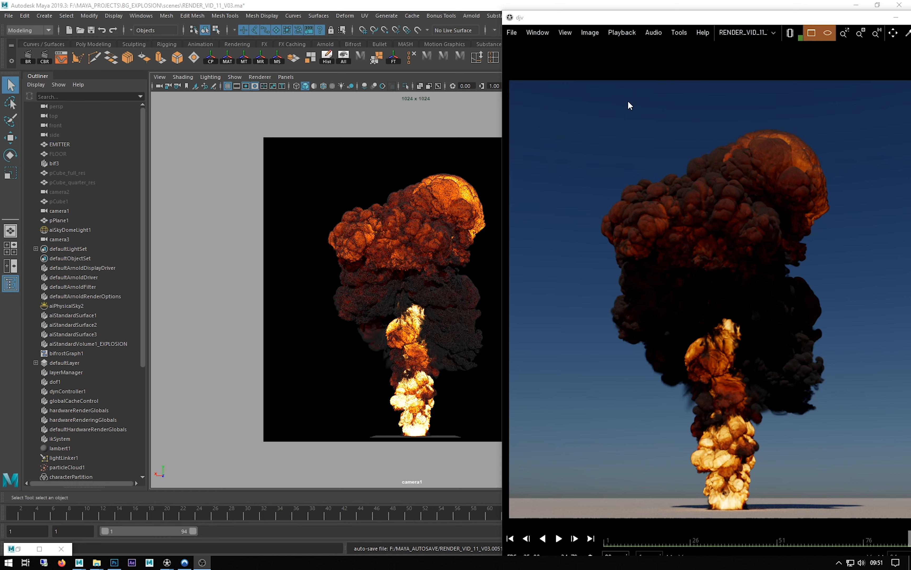
# - Play the rendered explosion sequence in djv from its first frame, shift the player window slightly and stop playback
pyautogui.click(510, 538)
pyautogui.click(558, 537)
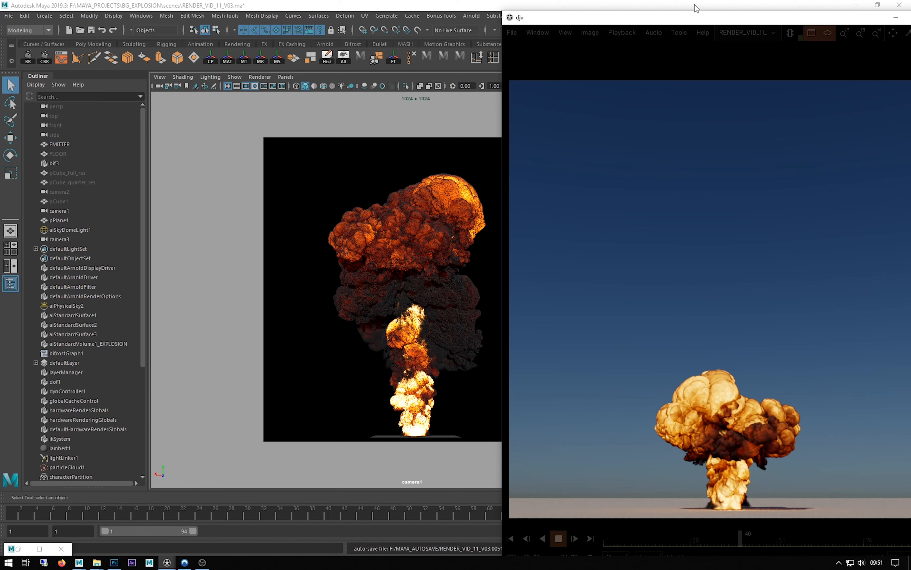
pyautogui.moveTo(693, 17)
pyautogui.mouseDown()
pyautogui.moveTo(669, 8)
pyautogui.moveTo(690, 11)
pyautogui.mouseUp()
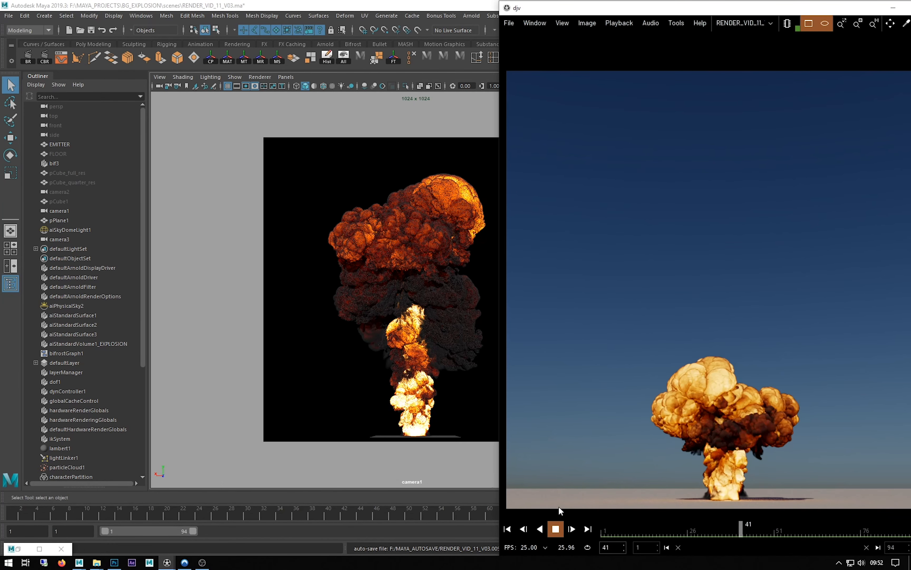
pyautogui.click(556, 529)
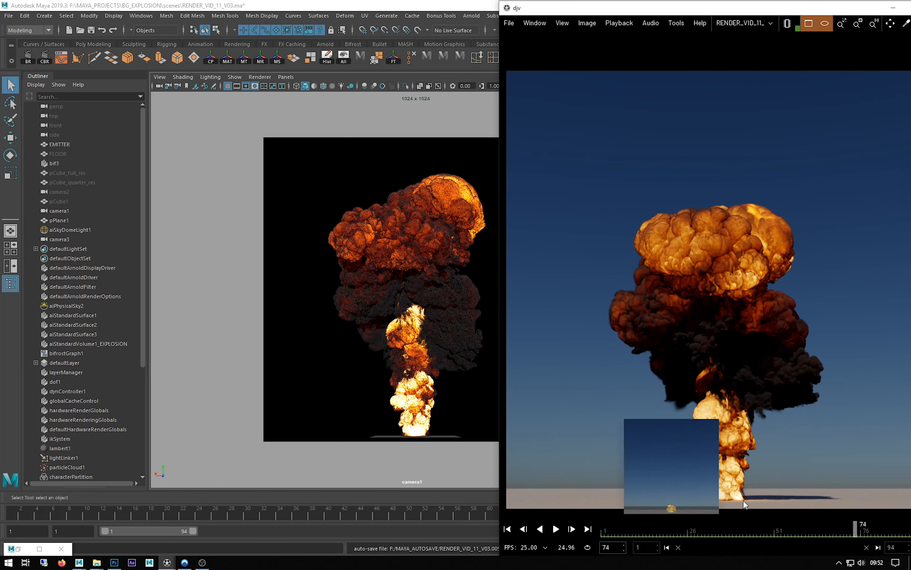